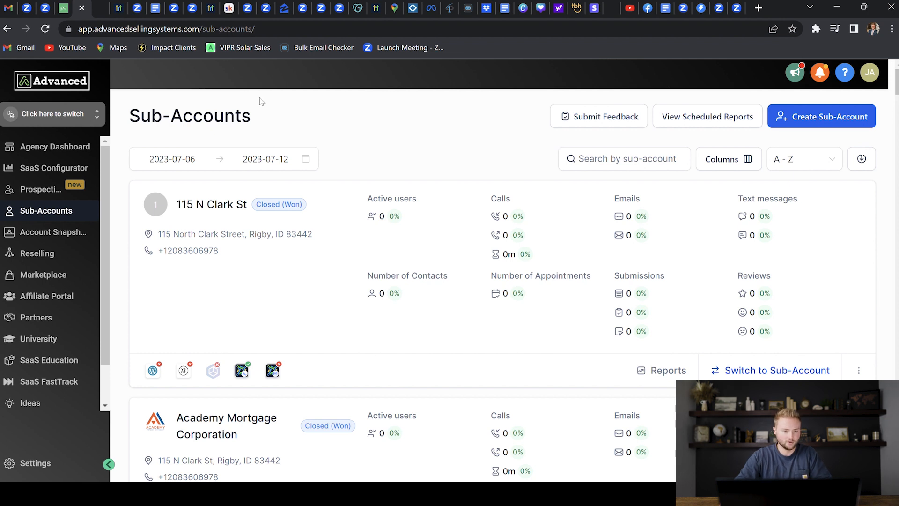
Open the agency's company settings and review the Beta Features, Conversation AI, Workflow AI and Content AI toggles
click(35, 463)
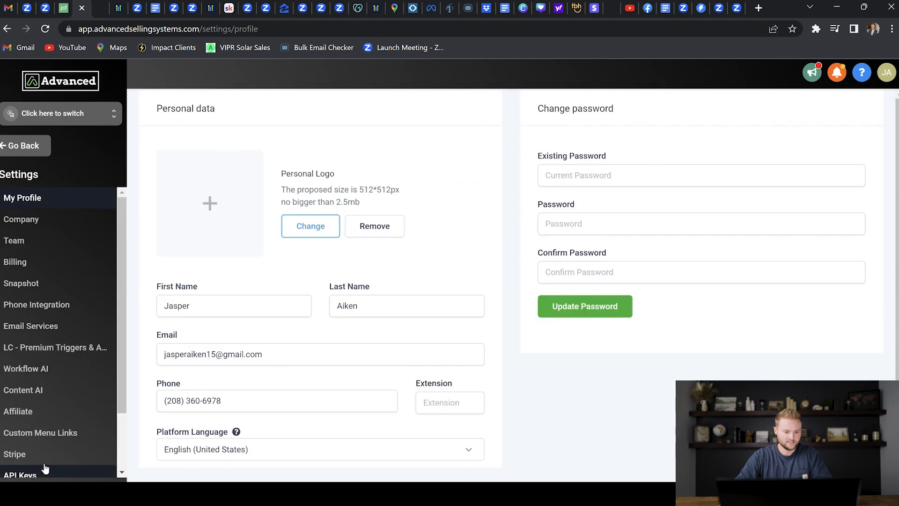
click(35, 222)
scroll(606, 200, down, 12)
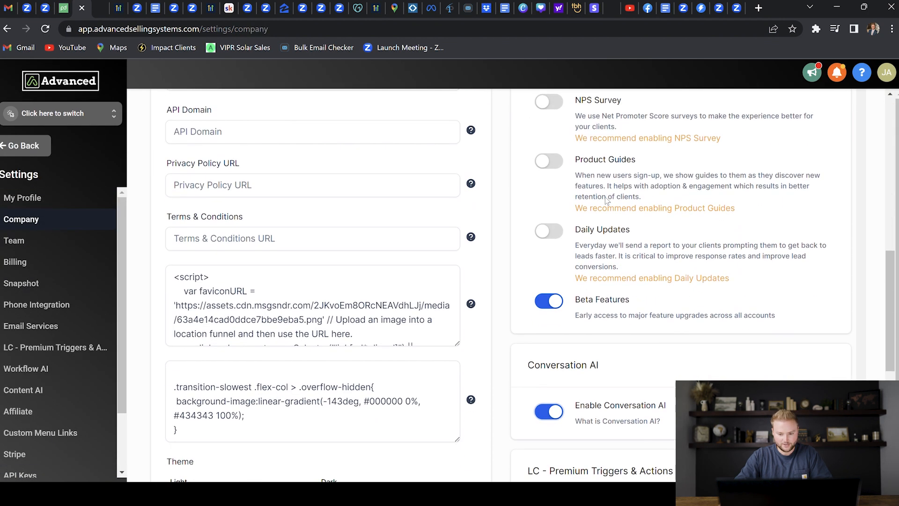
scroll(606, 201, down, 1)
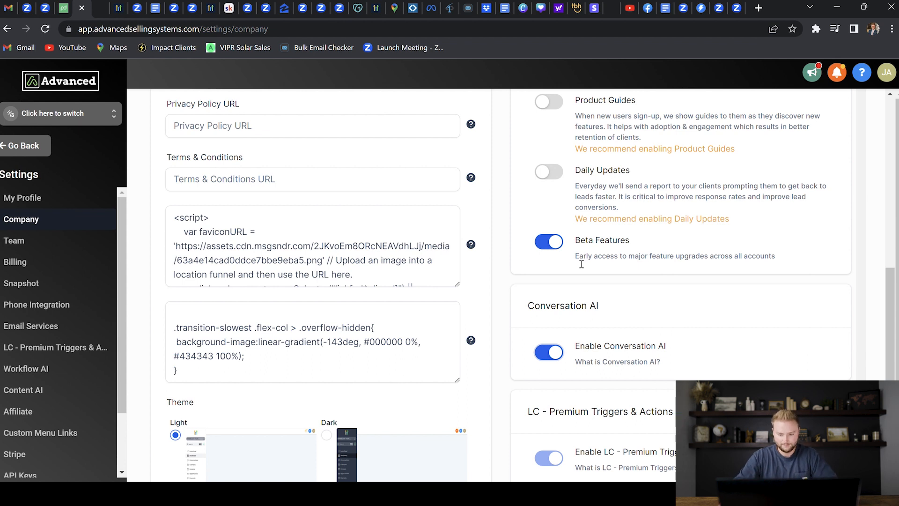
scroll(581, 264, down, 3)
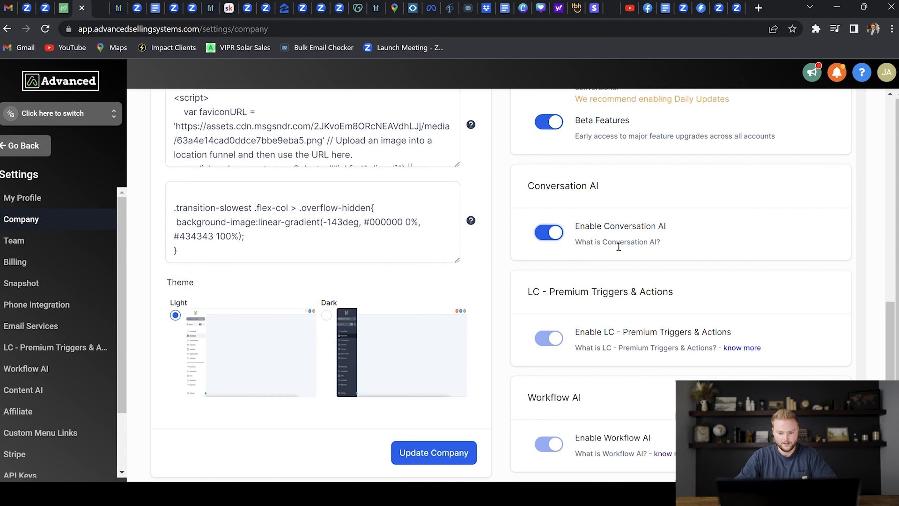
scroll(615, 248, down, 3)
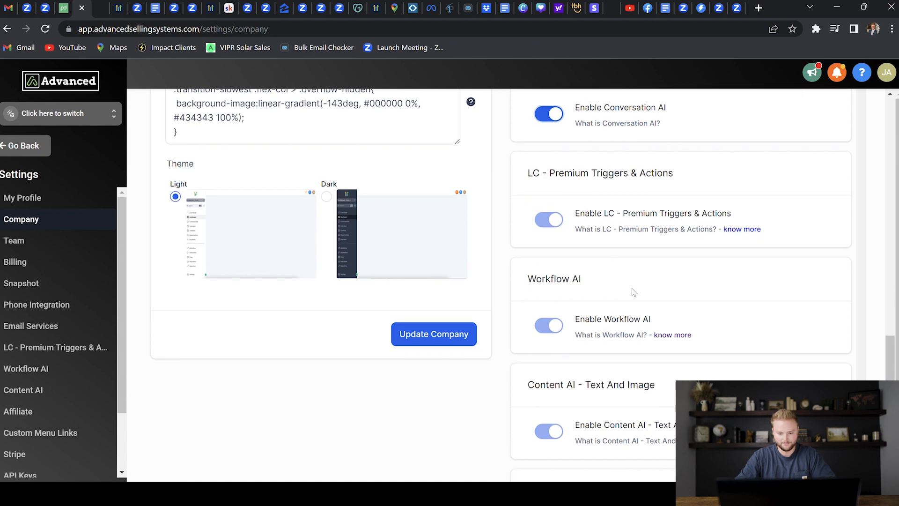
scroll(631, 288, down, 2)
scroll(592, 335, up, 1)
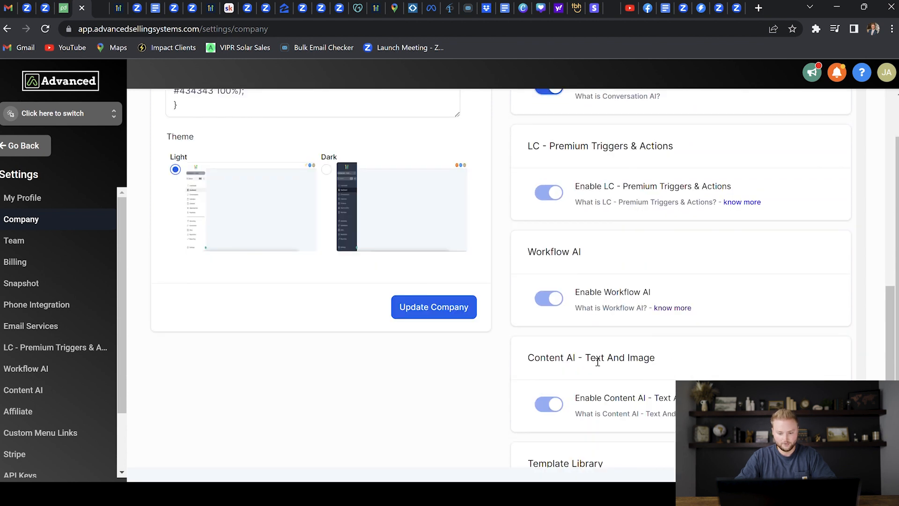
scroll(596, 373, up, 3)
scroll(603, 282, up, 4)
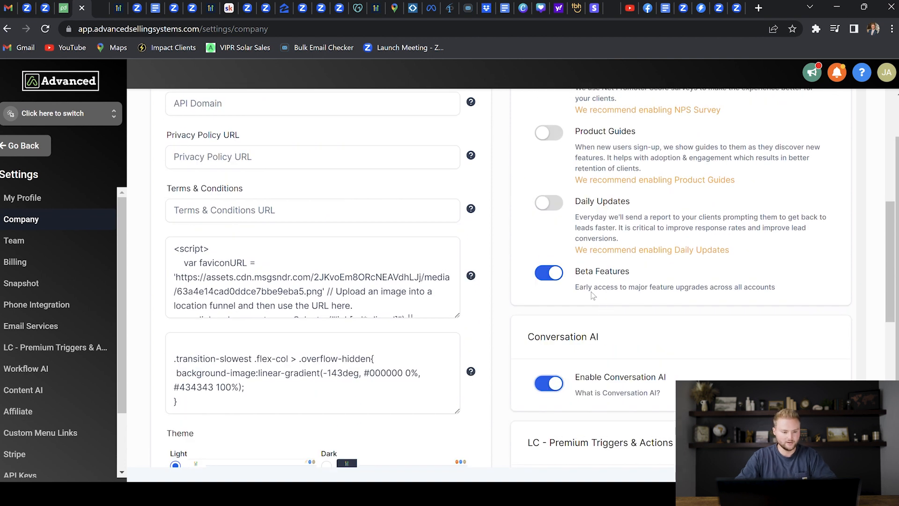
Switch to the Advanced sub-account and open its marketing social planner
click(109, 115)
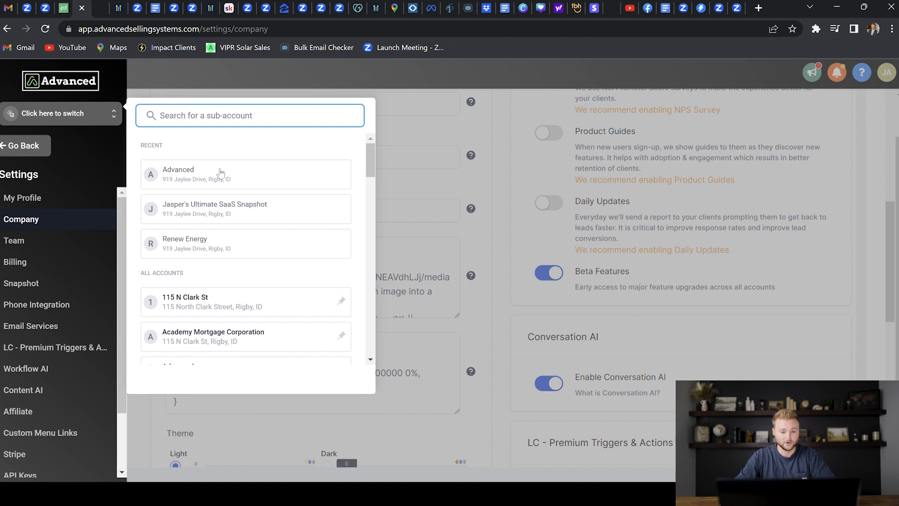
click(221, 172)
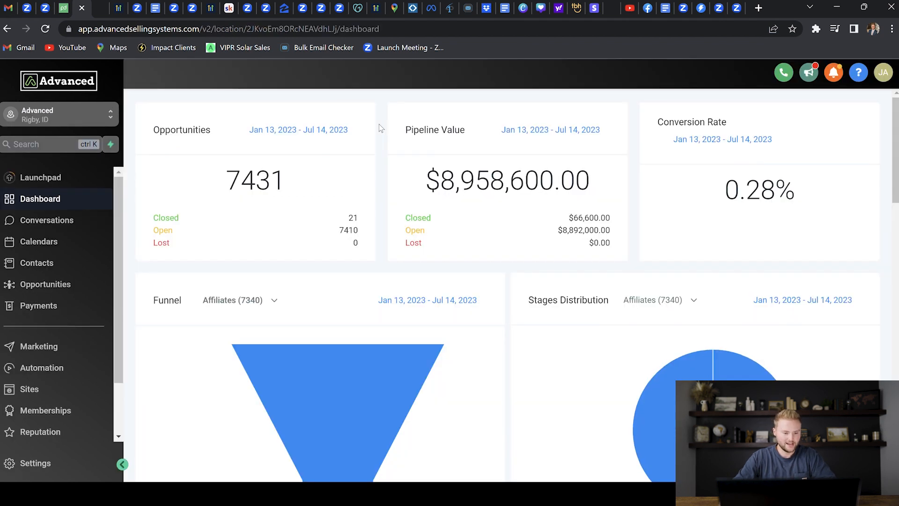
click(21, 348)
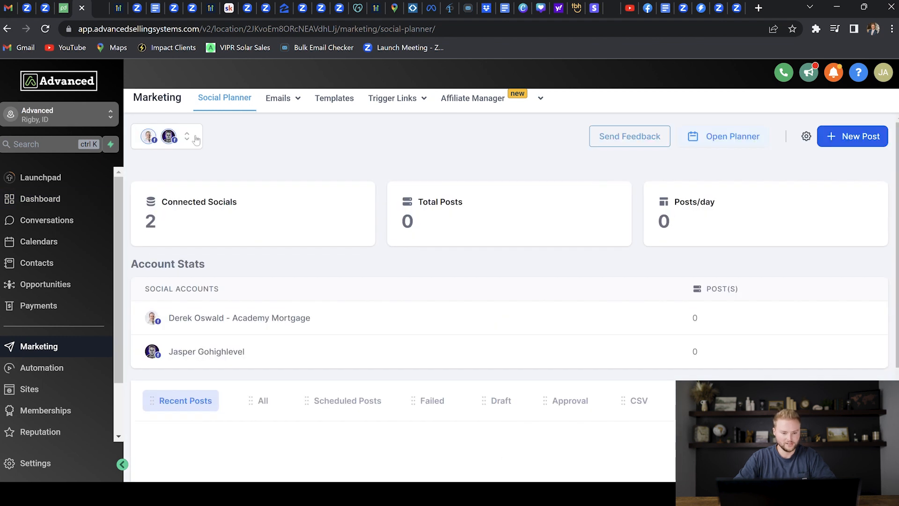
Deselect the Academy Mortgage account in the social planner's account filter
click(196, 140)
click(150, 304)
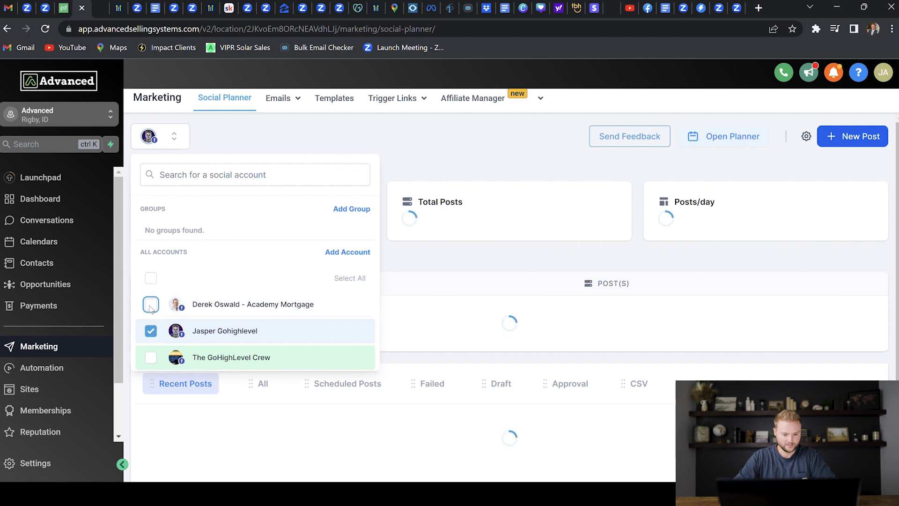
click(450, 136)
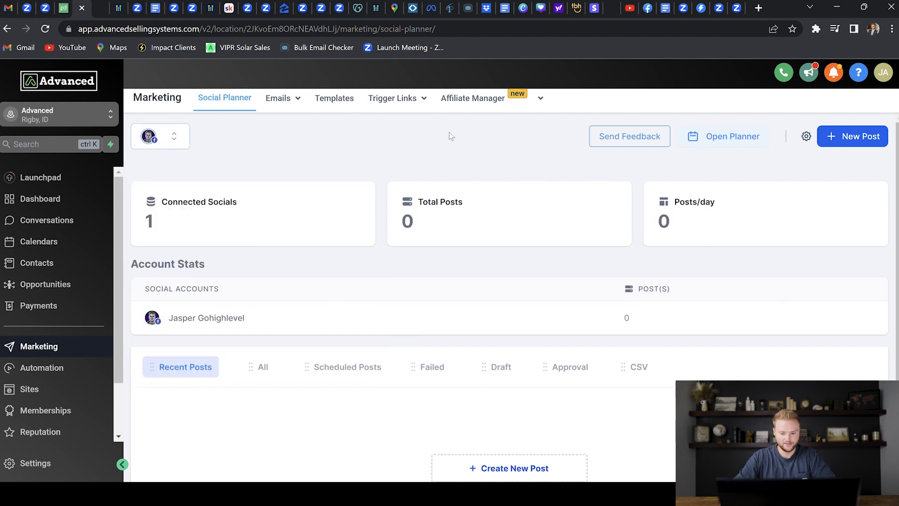
Create a new social post and select the account owner's Gohighlevel Facebook page as its destination
scroll(449, 136, down, 3)
click(505, 349)
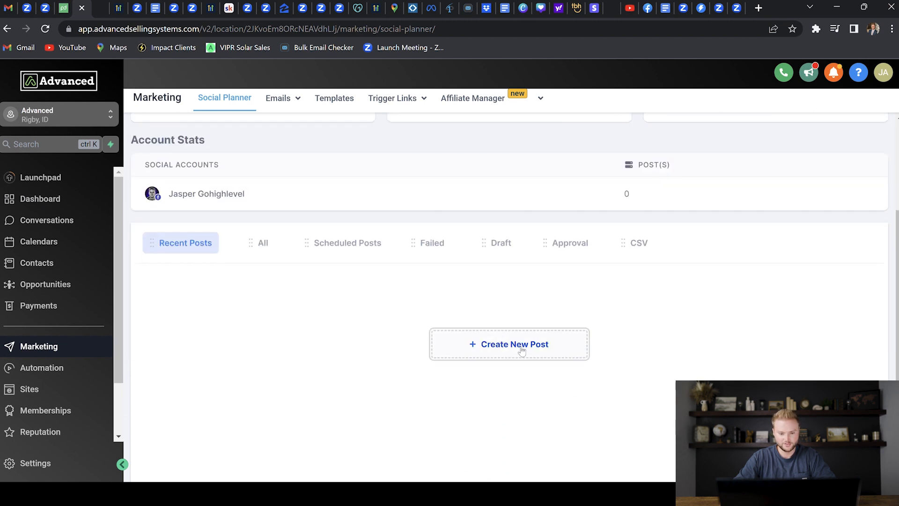
click(286, 145)
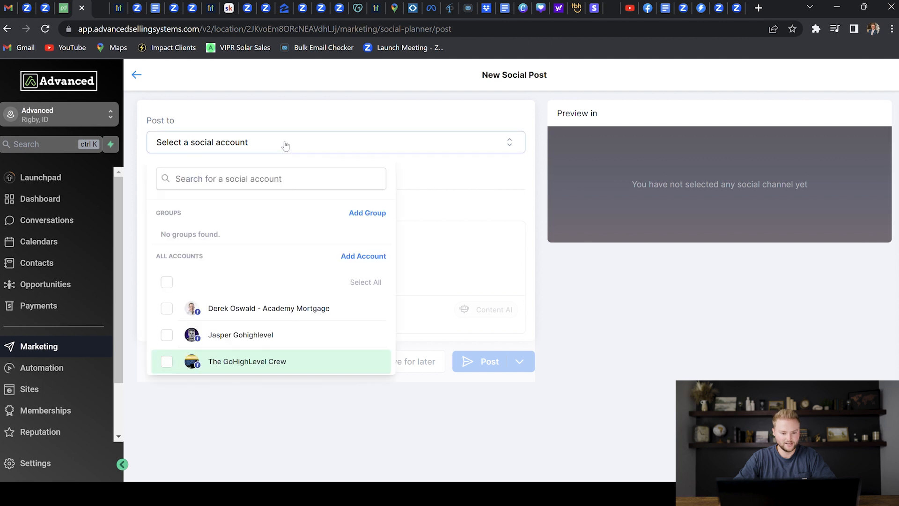
click(167, 335)
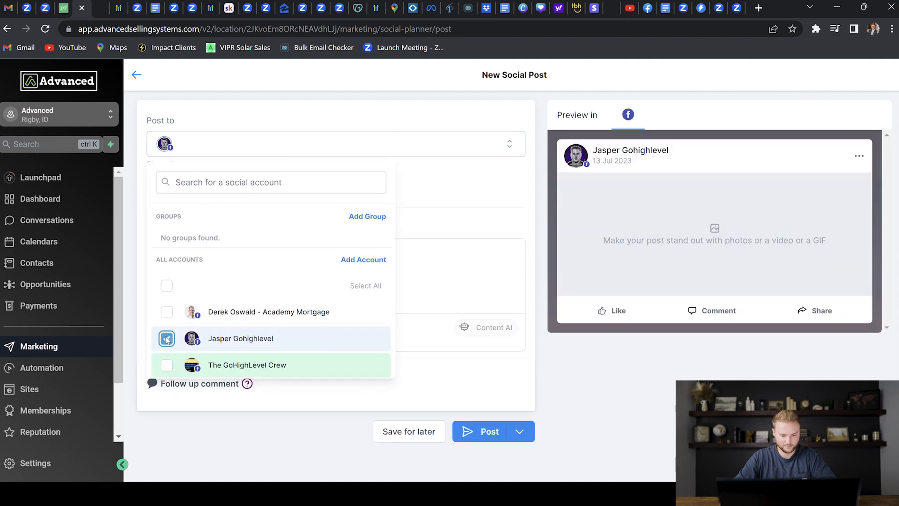
click(588, 350)
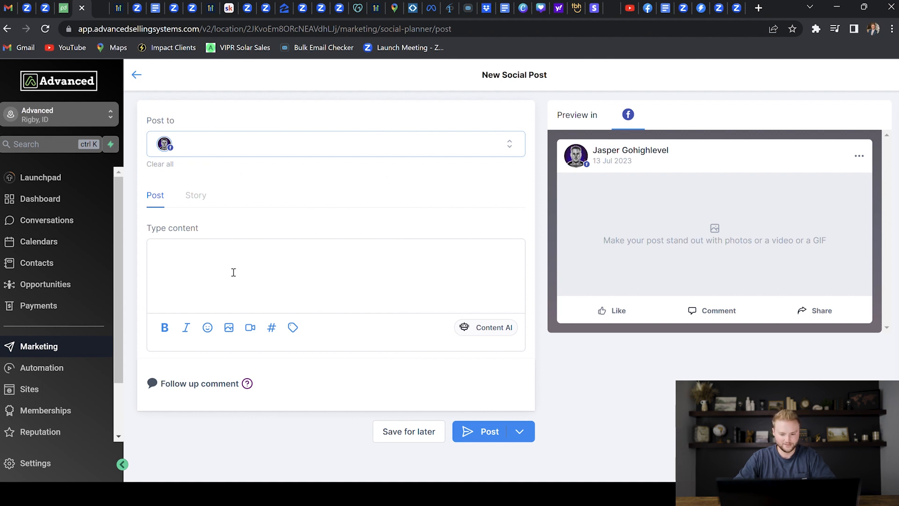
Set up a Content AI request titled "Chat GPT" with the description "write me a post on 10 healthy living tips"
click(496, 328)
click(351, 204)
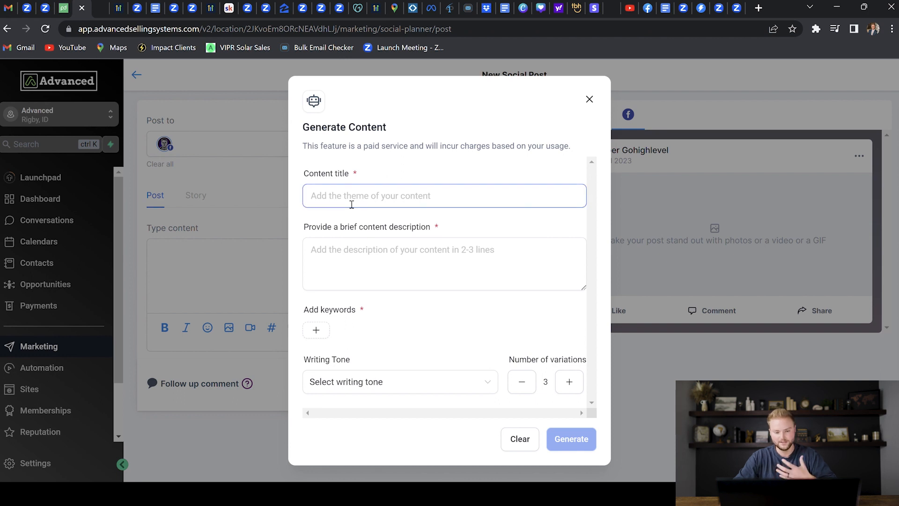
click(399, 275)
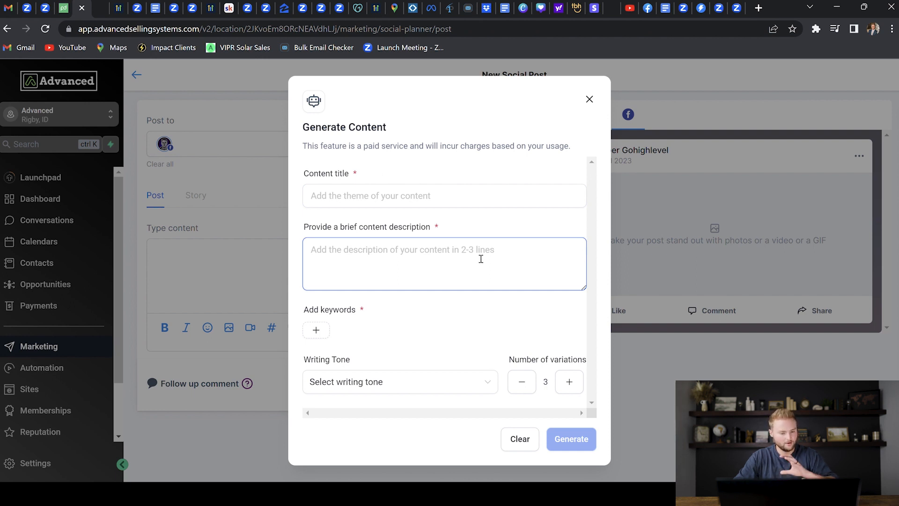
click(412, 203)
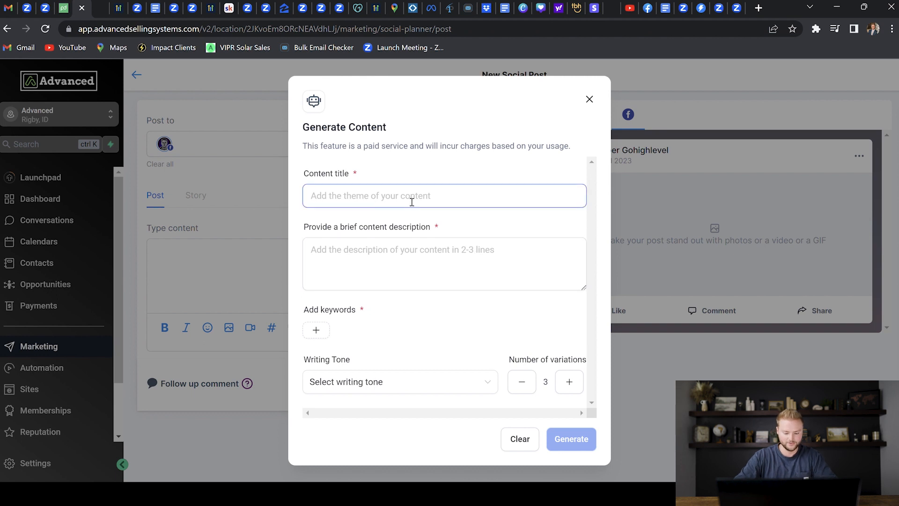
text(Chat GPT)
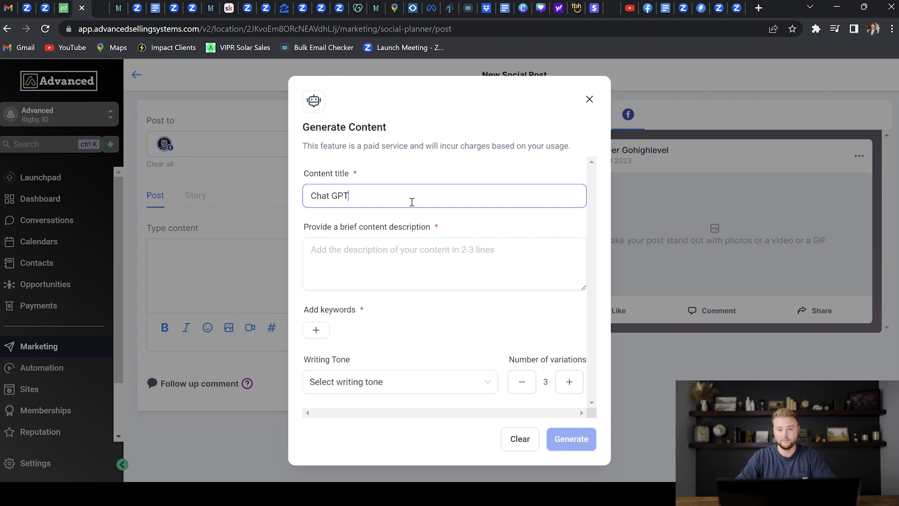
click(379, 260)
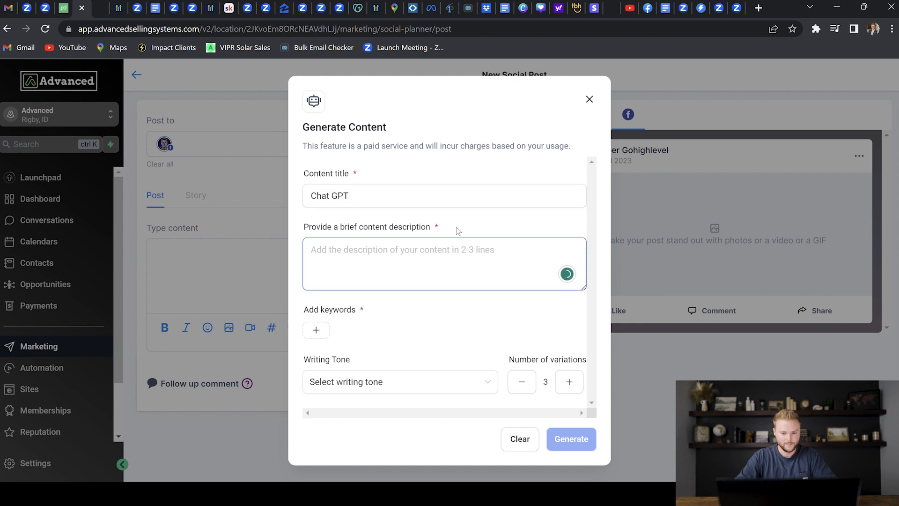
text(Write me a post on )
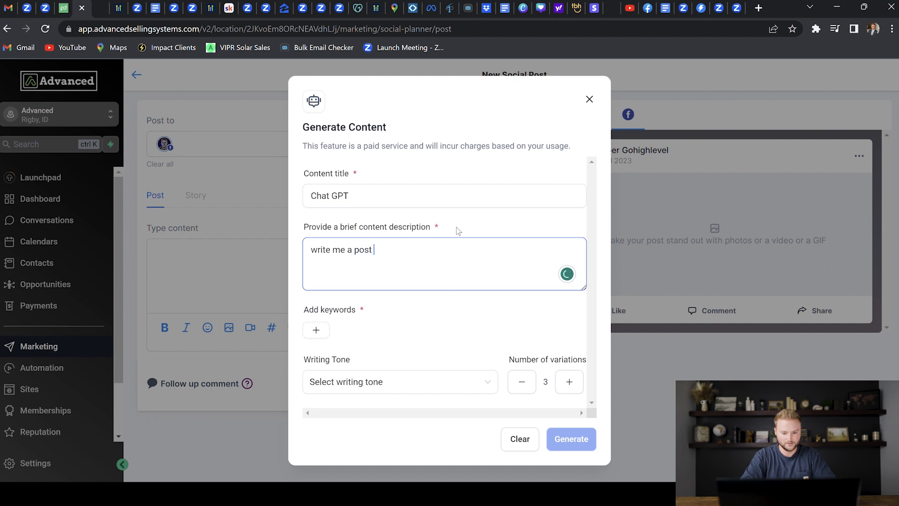
text(10 healthy living tips)
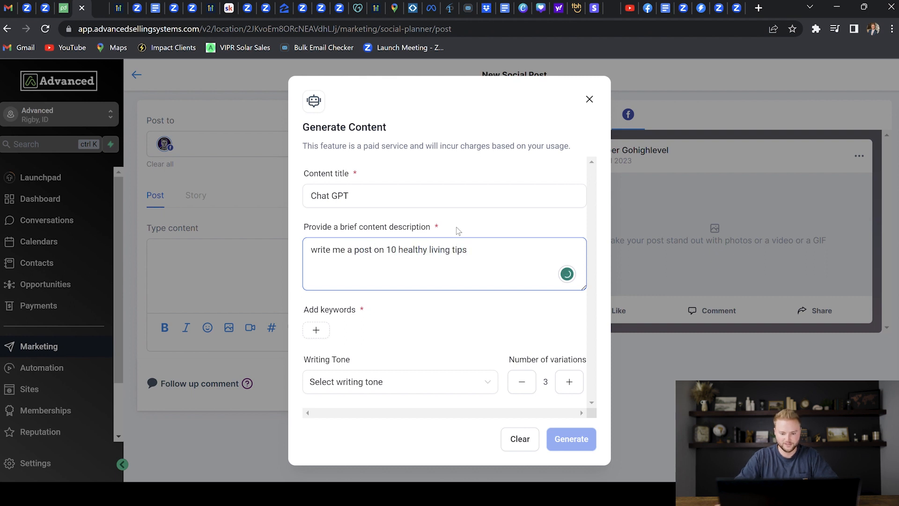
Add the keyword "protein", set the writing tone to Funny and generate the content
click(316, 330)
text(protein)
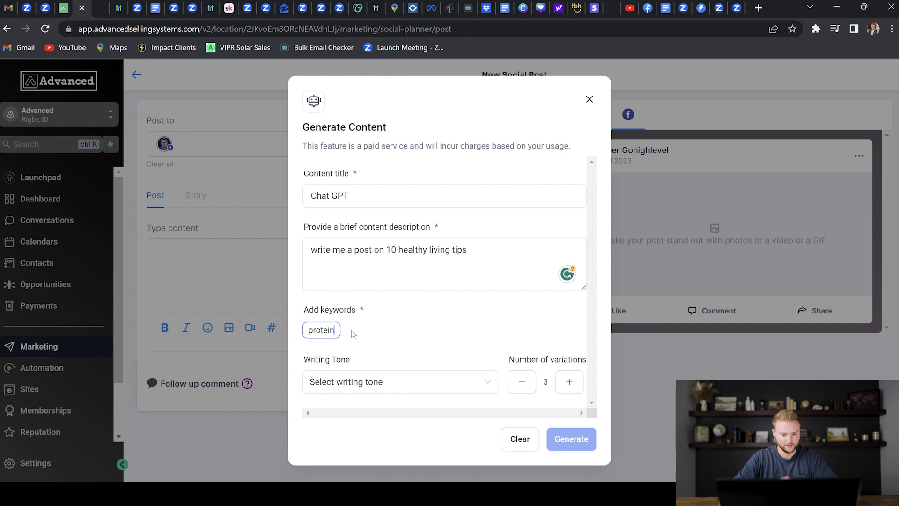
click(413, 381)
click(335, 245)
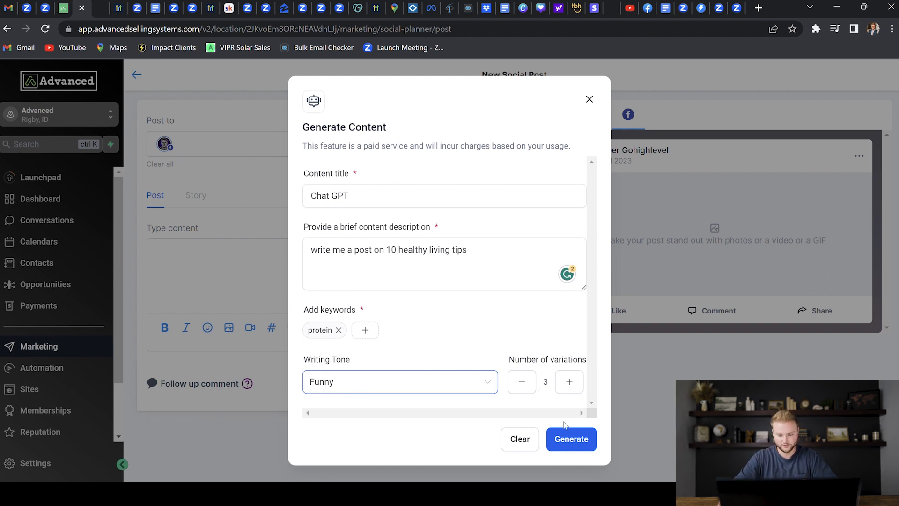
click(570, 436)
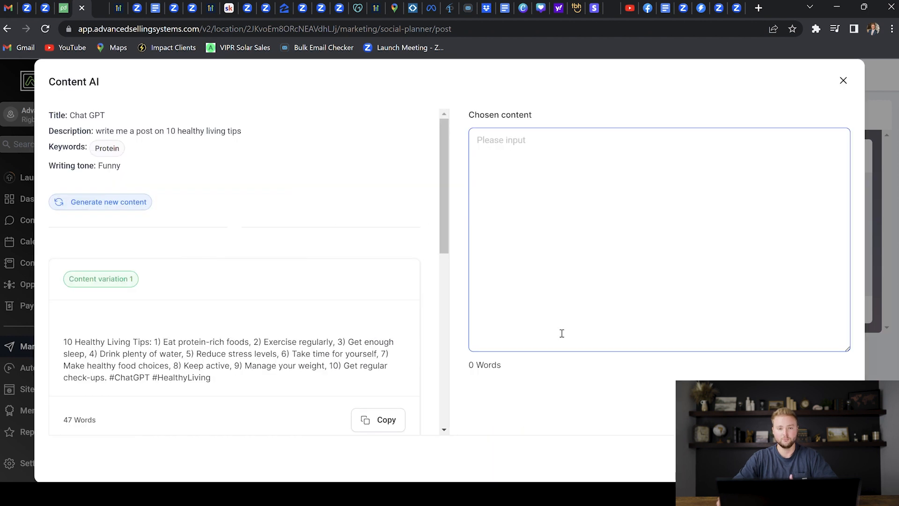
Compare the generated text variations and insert content variation 1 into the social post
scroll(315, 277, down, 8)
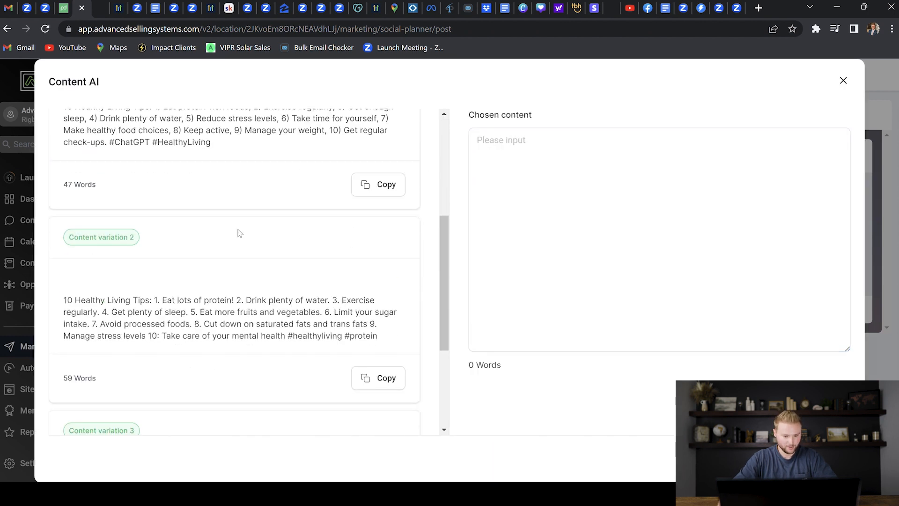
scroll(208, 273, up, 4)
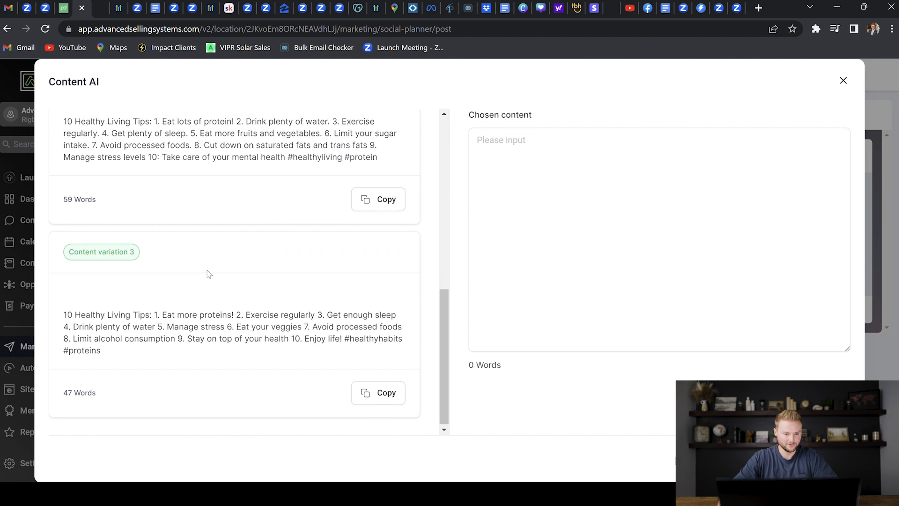
scroll(208, 274, up, 2)
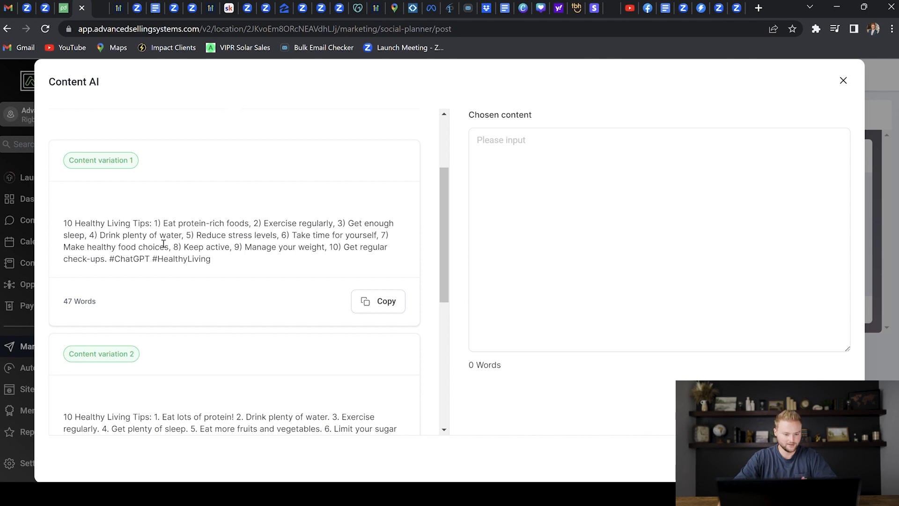
scroll(284, 280, down, 3)
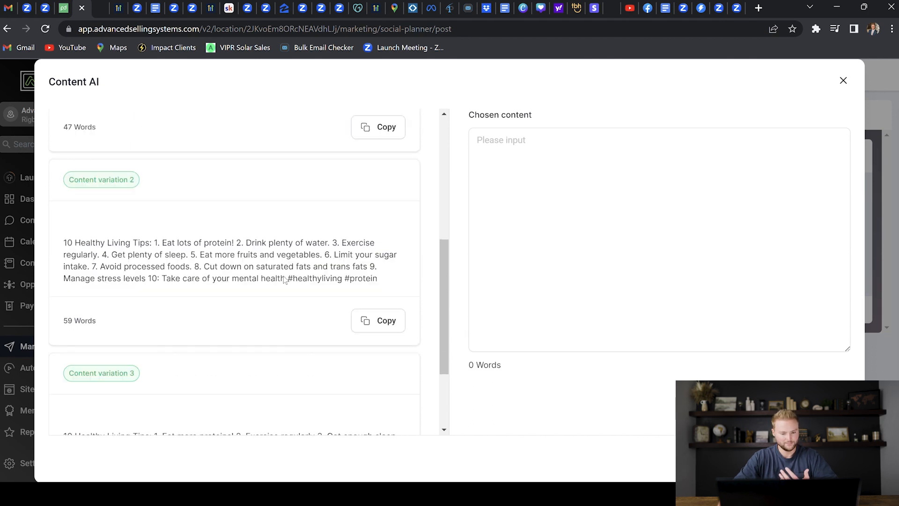
scroll(284, 279, down, 1)
scroll(238, 336, up, 4)
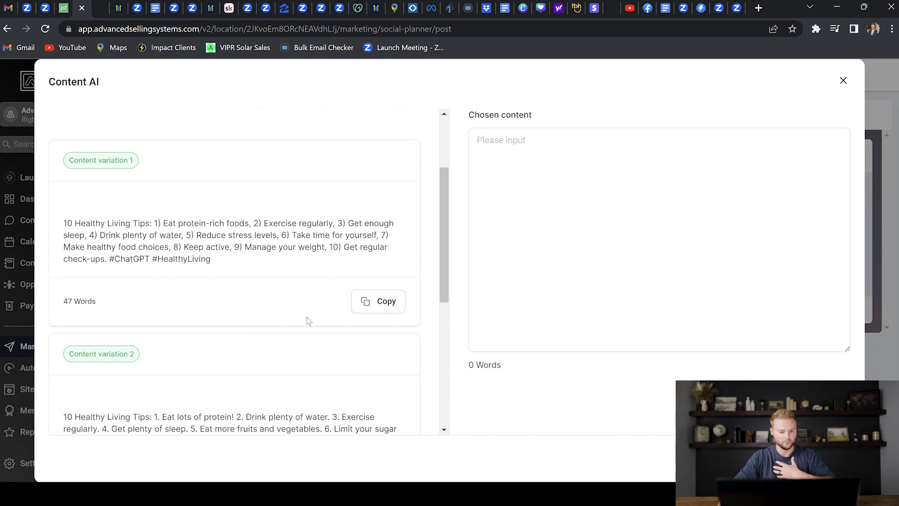
click(385, 302)
click(815, 458)
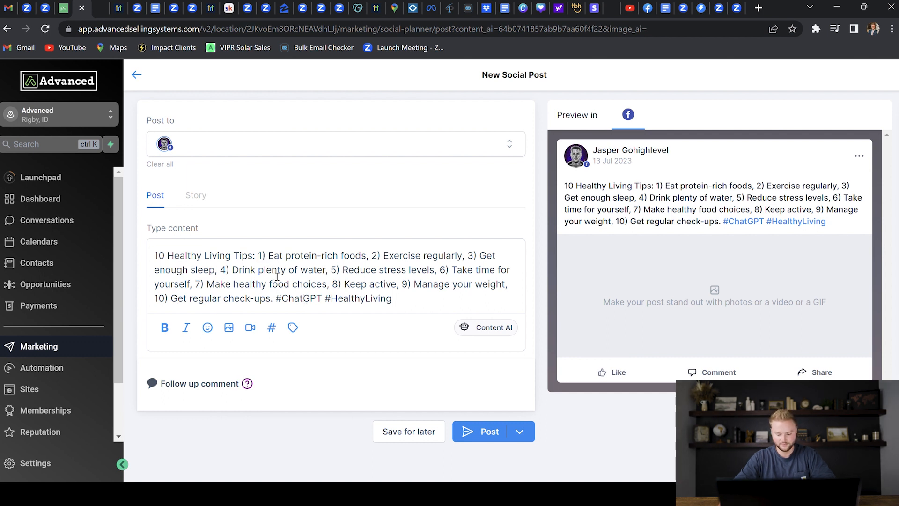
Separate the heading "10 Healthy Living Tips:" from the numbered tips with a blank line
key(Return)
key(Return)
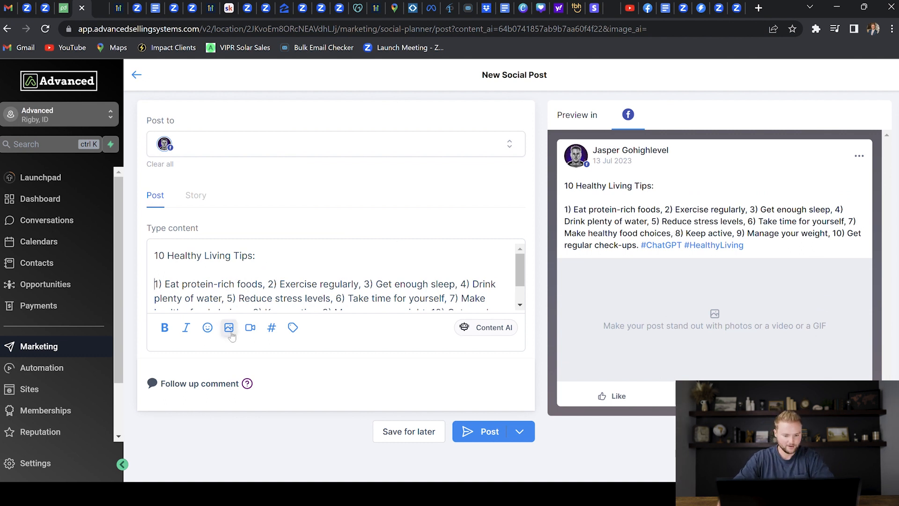
Start an AI-generated image for the post and describe it as "male and female bodybuilding couple"
click(231, 334)
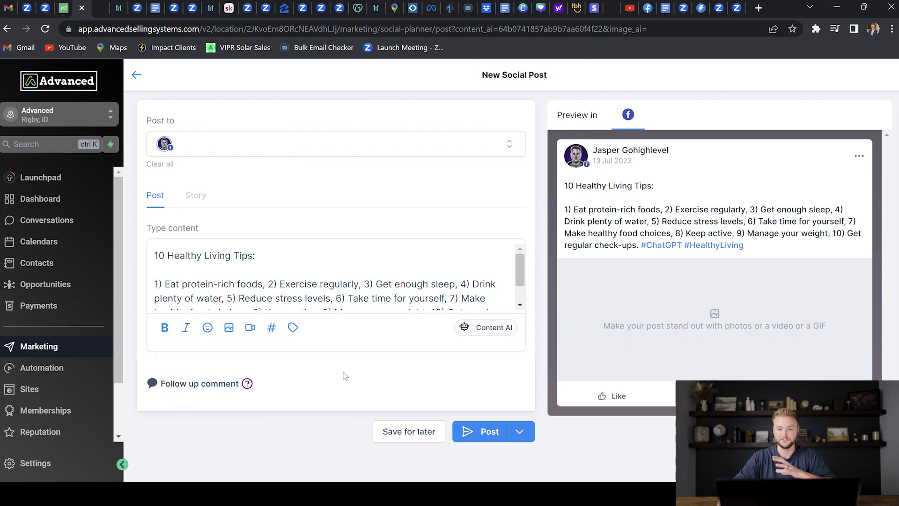
click(239, 333)
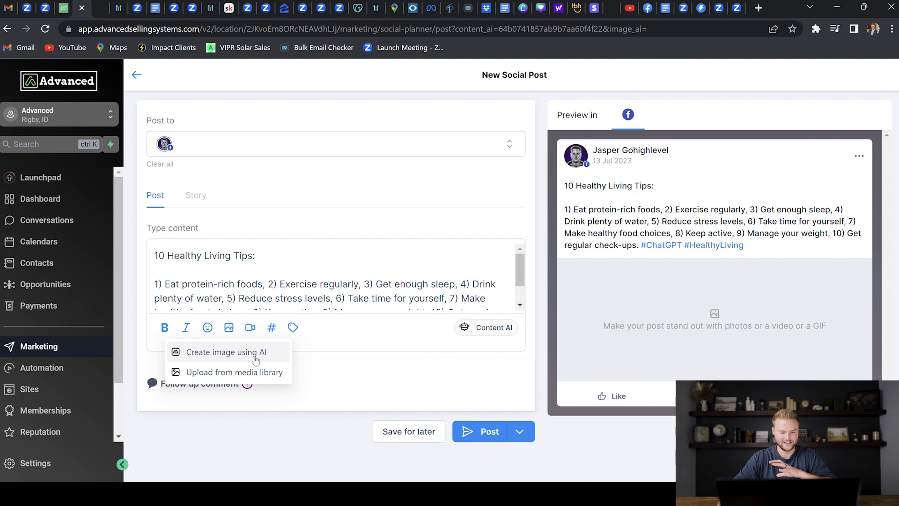
click(256, 358)
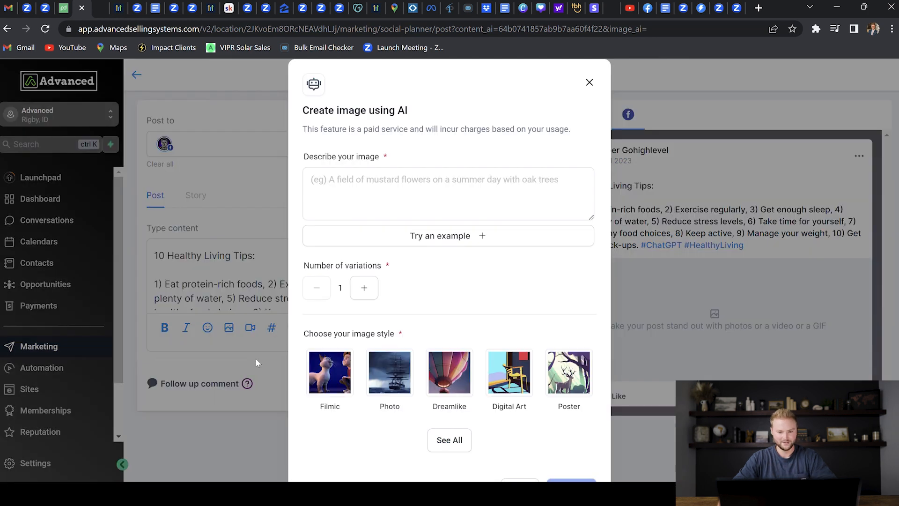
click(366, 207)
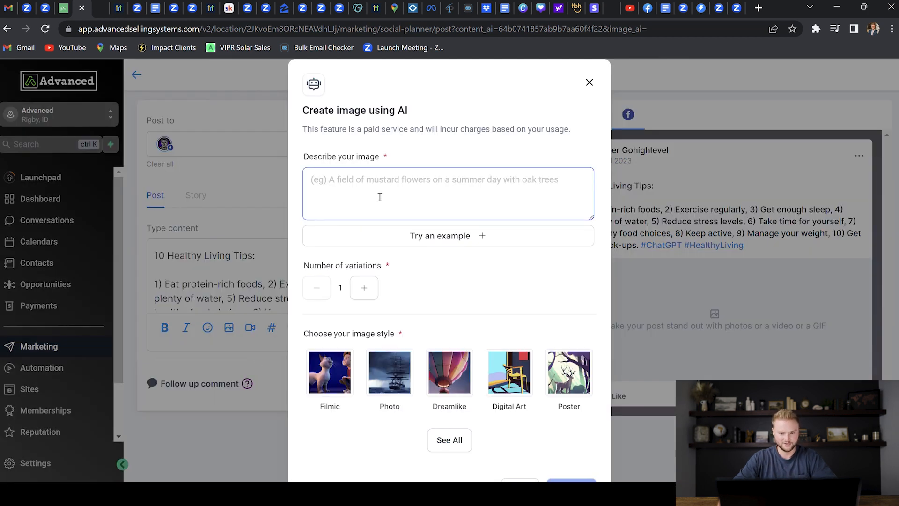
text(male and female bodybuilding couple)
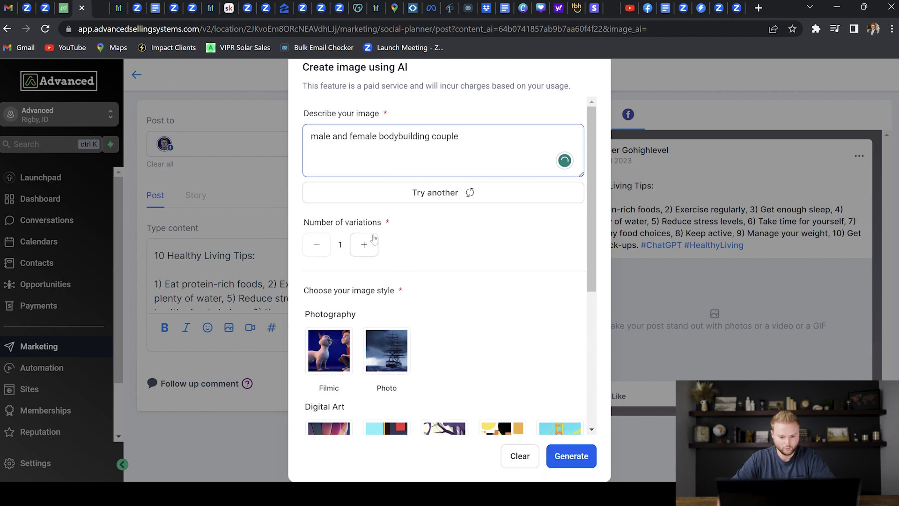
Set the image request to 1 variation in the 3D Model style and generate it
click(370, 254)
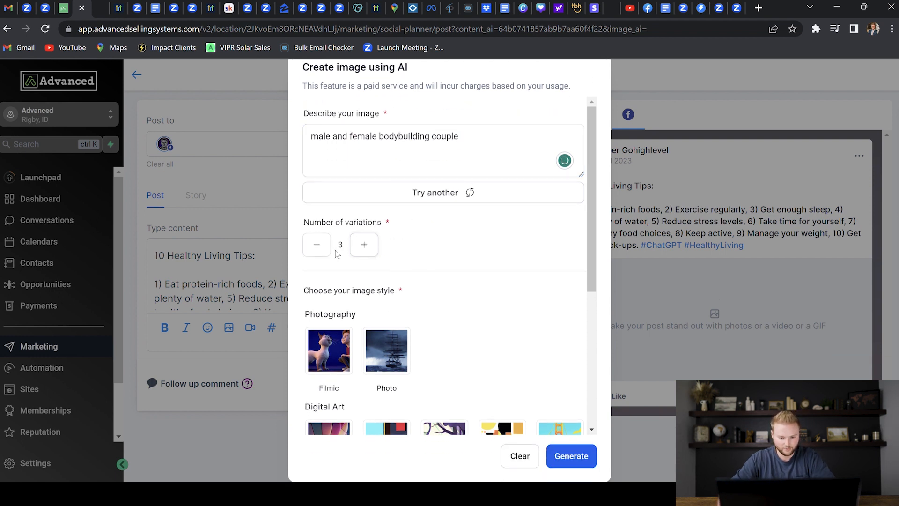
click(320, 255)
scroll(472, 250, down, 3)
scroll(482, 198, down, 3)
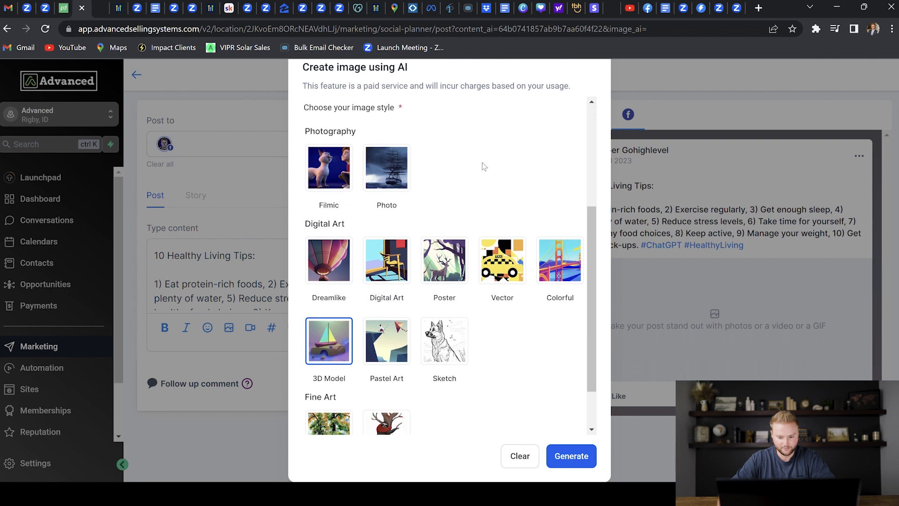
click(572, 456)
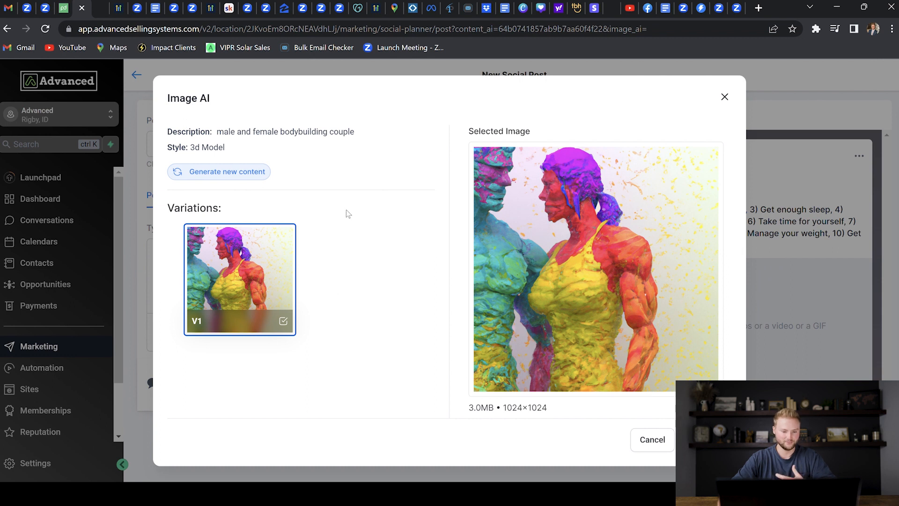
Regenerate the image with the same description and 3D Model style, and insert the new variation V1 into the post
click(233, 173)
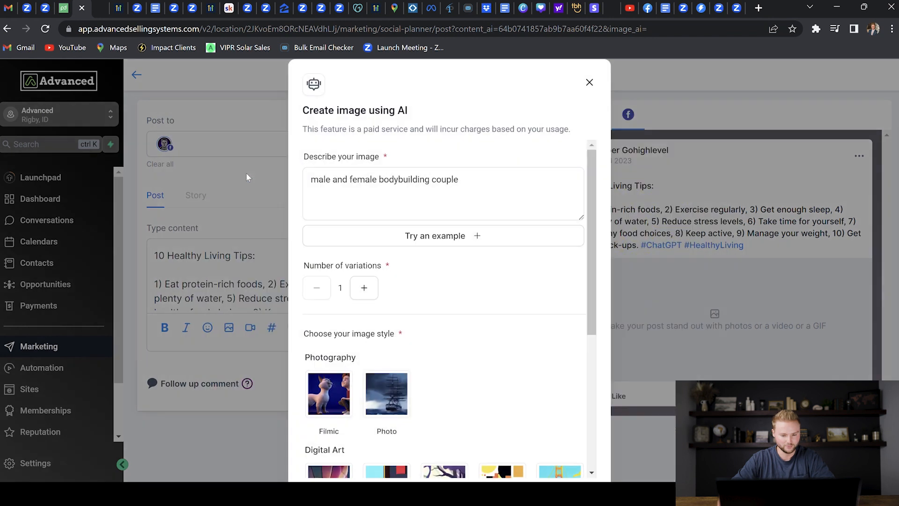
scroll(468, 290, down, 4)
scroll(515, 283, down, 2)
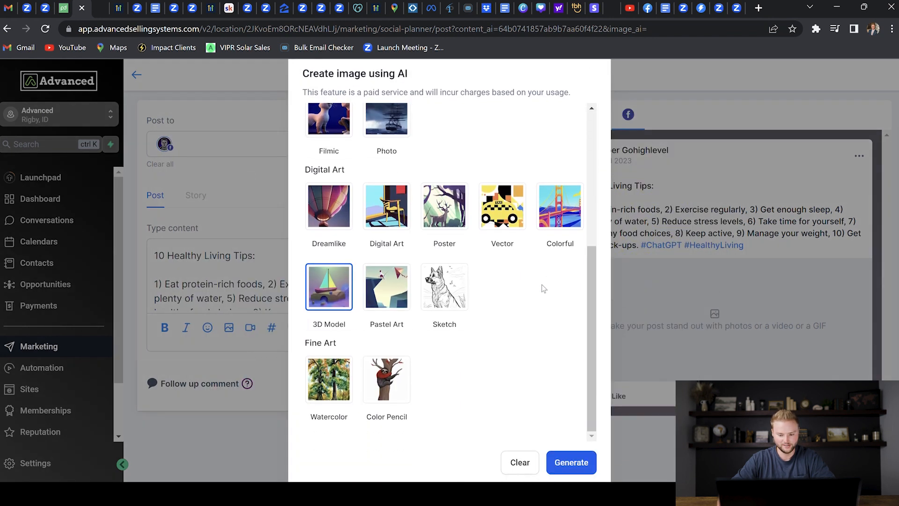
click(569, 457)
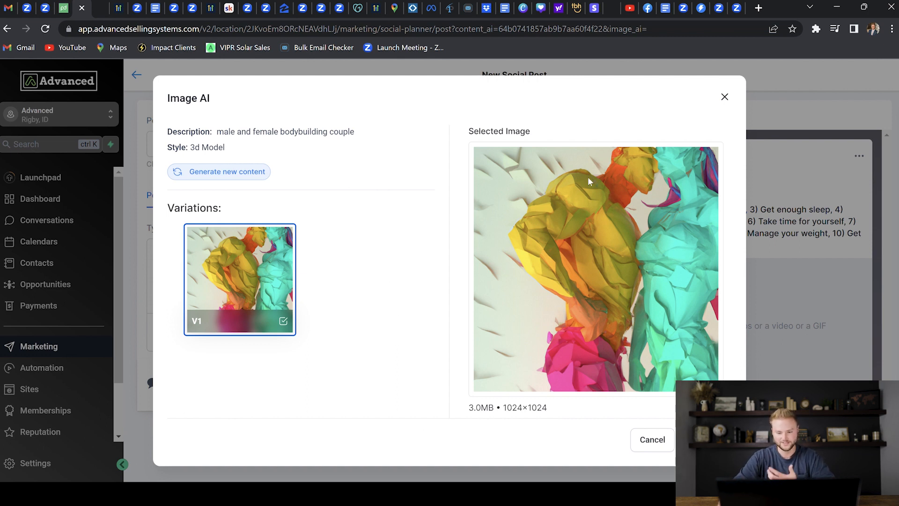
click(706, 440)
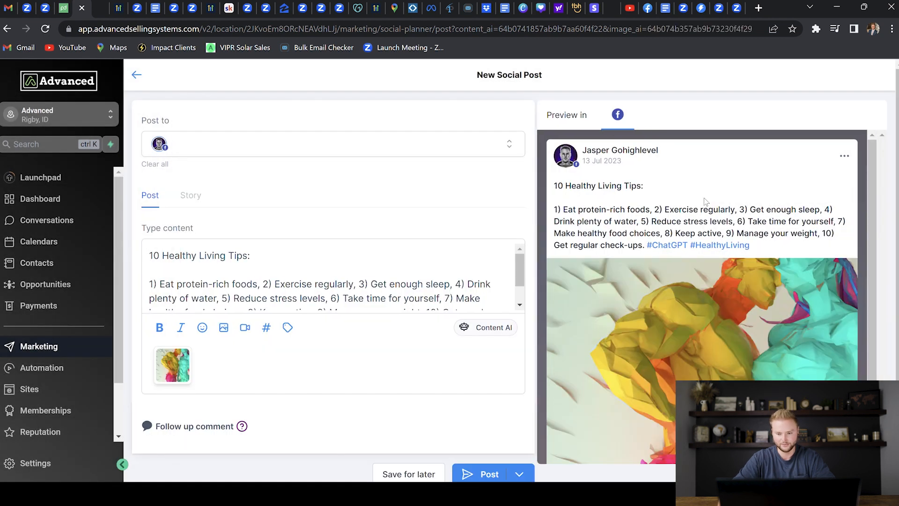
Review the post's text and image in the Facebook preview, and publish the post
scroll(729, 181, down, 1)
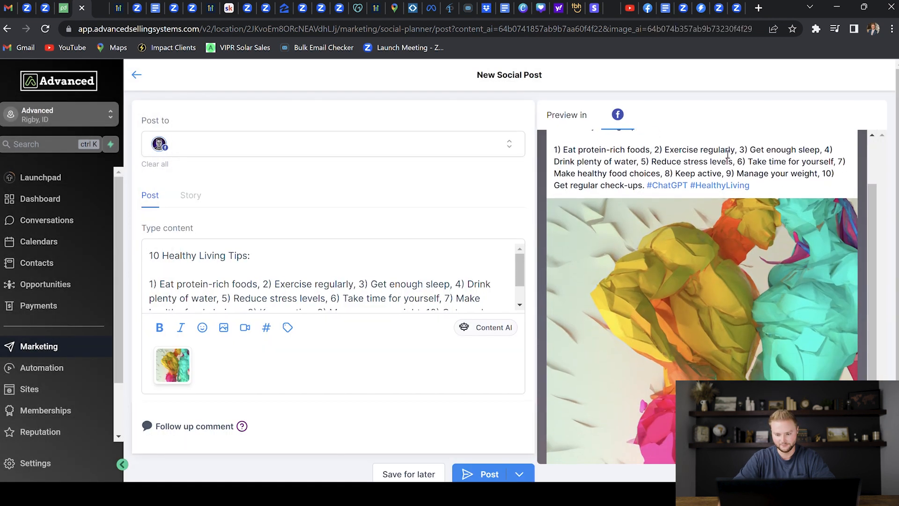
scroll(728, 155, down, 1)
scroll(732, 223, up, 2)
scroll(422, 283, down, 1)
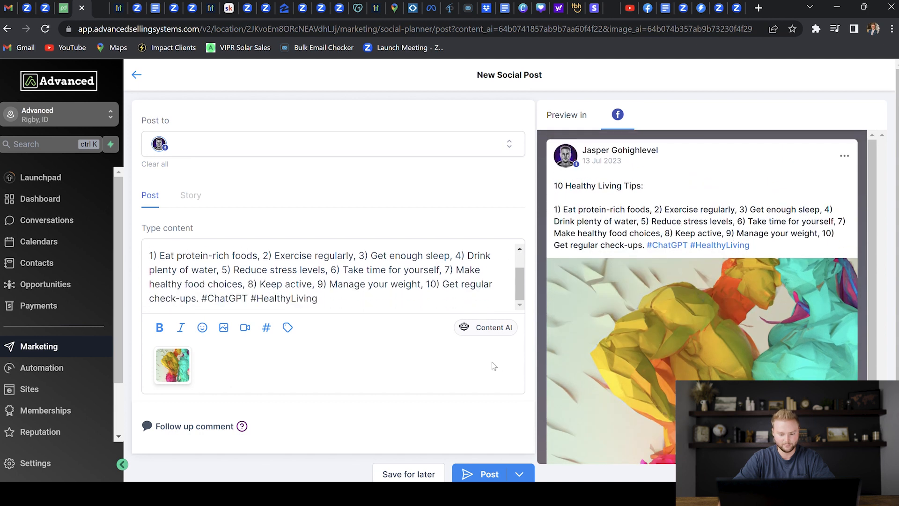
scroll(494, 366, down, 1)
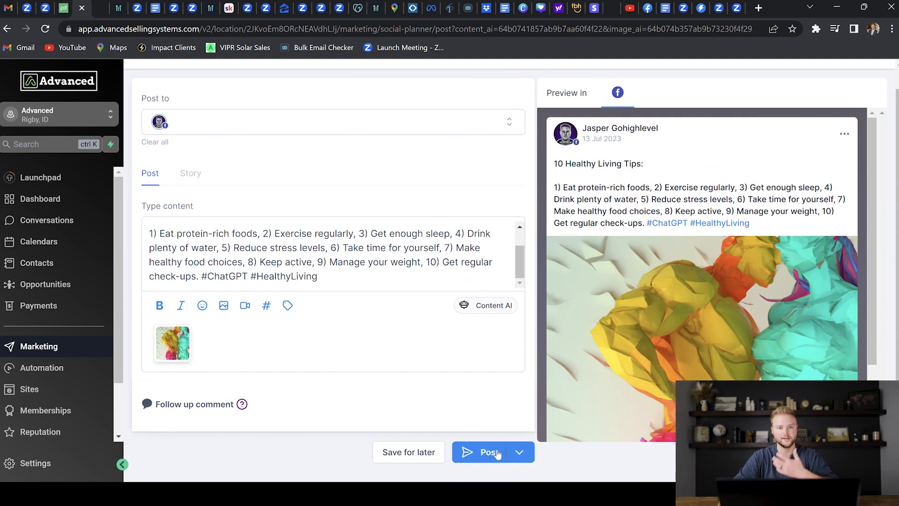
click(497, 453)
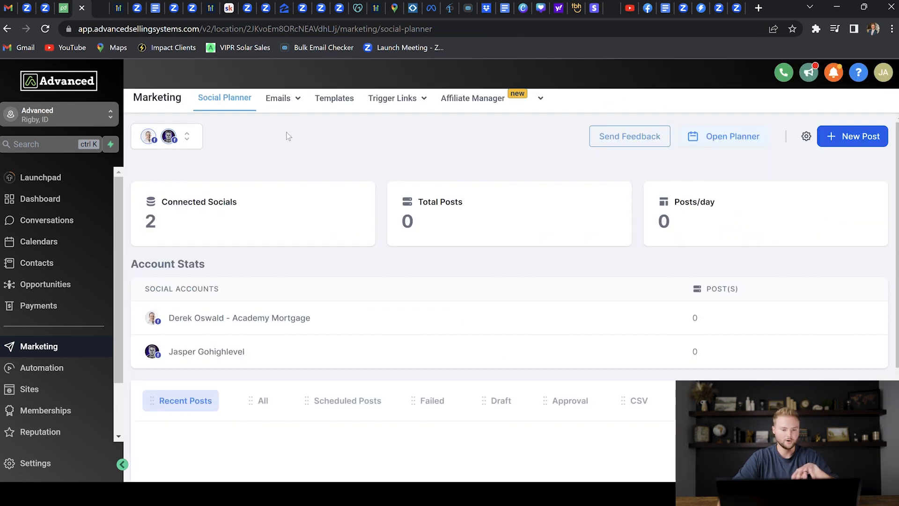
Open the email template "The Ultimate Offer With GoHighLevel" and select its body text block
mouse_move(291, 100)
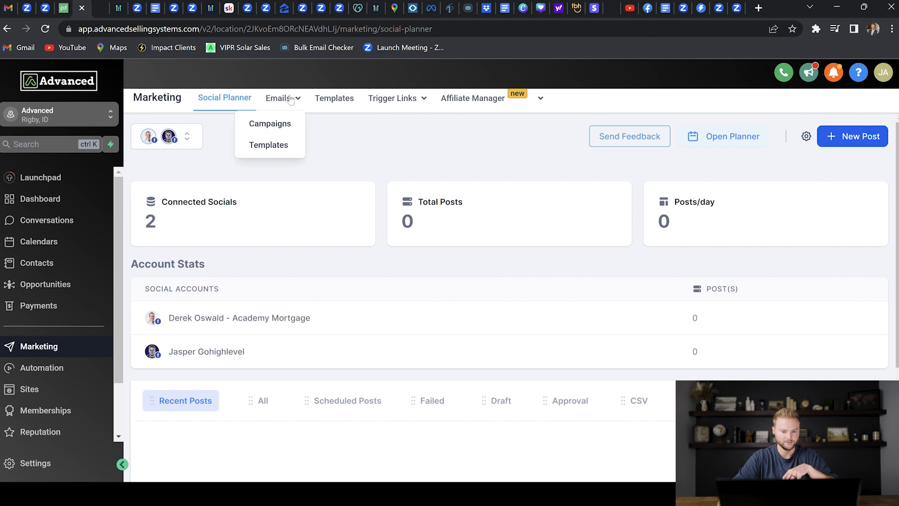
click(280, 145)
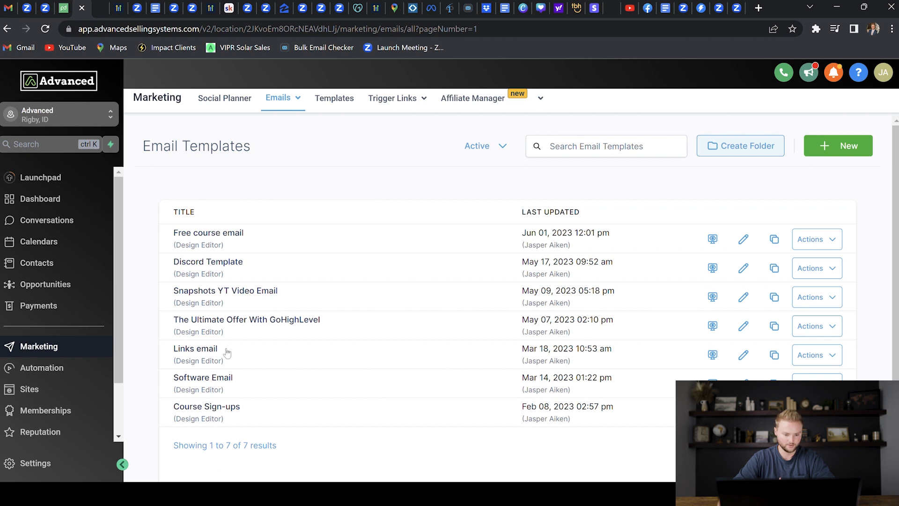
click(211, 322)
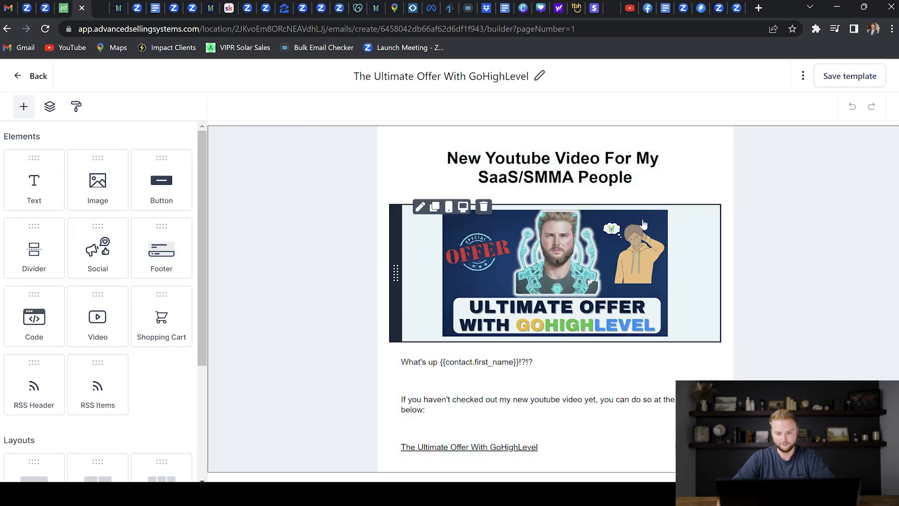
click(569, 380)
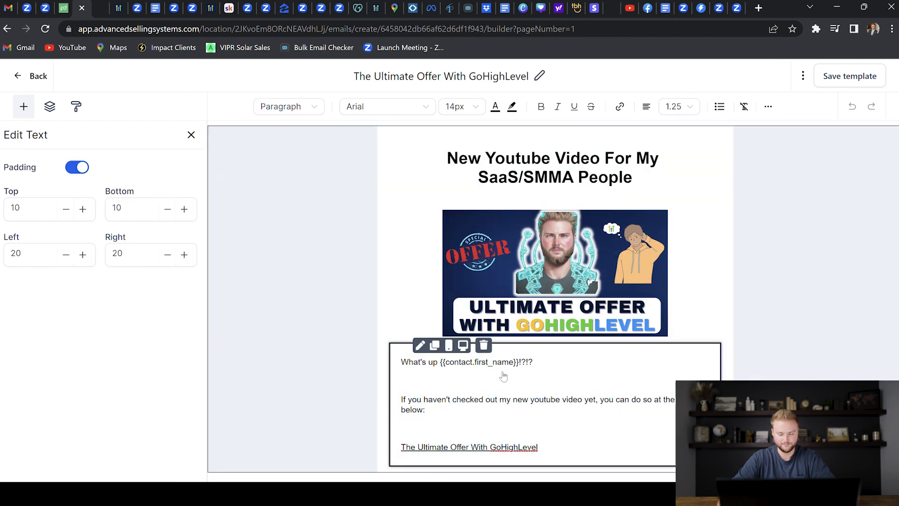
Examine the Content AI request form for the email body text, close it and return to the template list
click(770, 109)
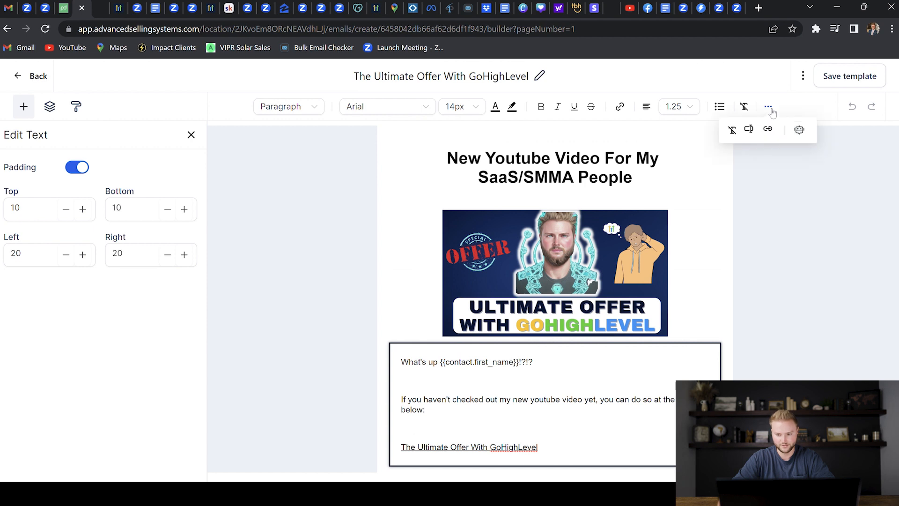
click(800, 131)
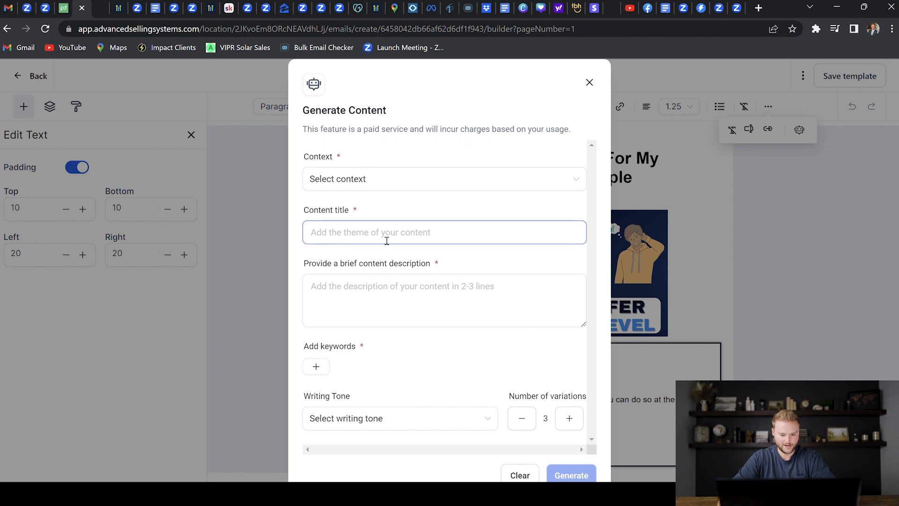
scroll(409, 220, down, 1)
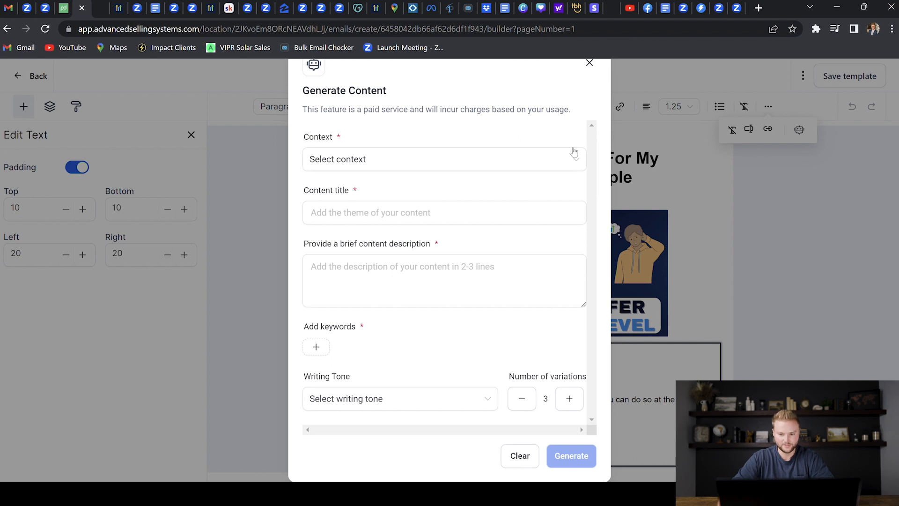
click(589, 63)
click(42, 76)
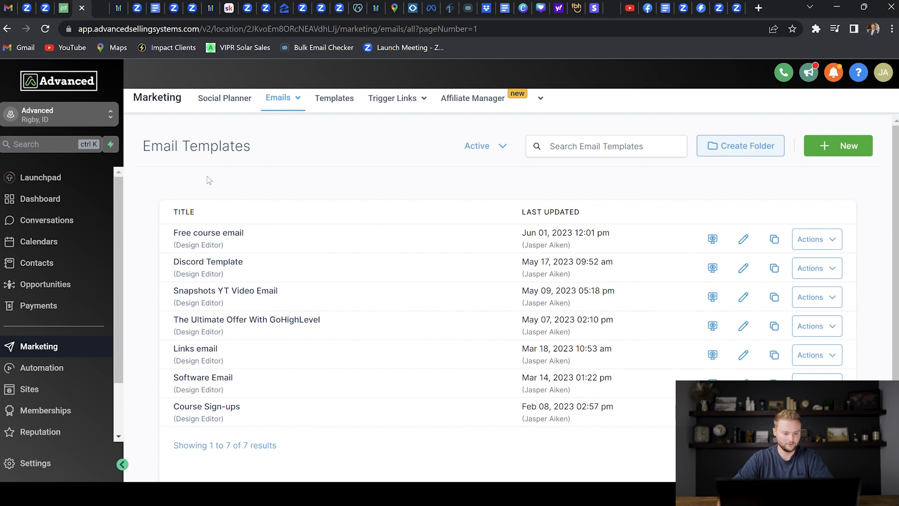
Create a new step in the funnel "123" with the page name "example" and the path "/example"
click(33, 390)
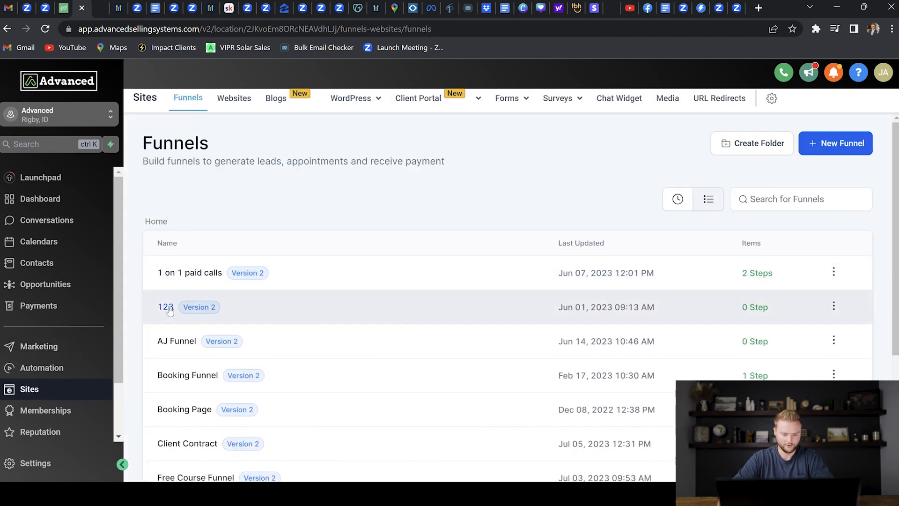
click(169, 309)
click(237, 289)
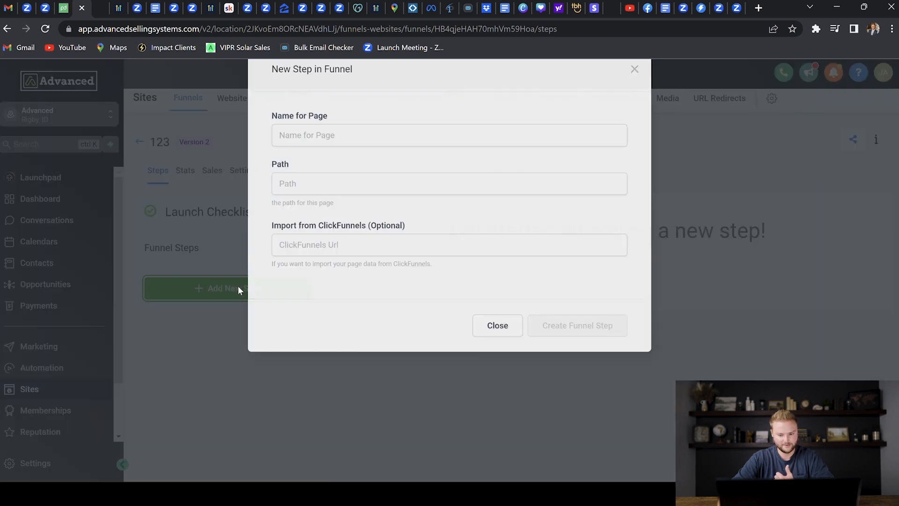
click(350, 173)
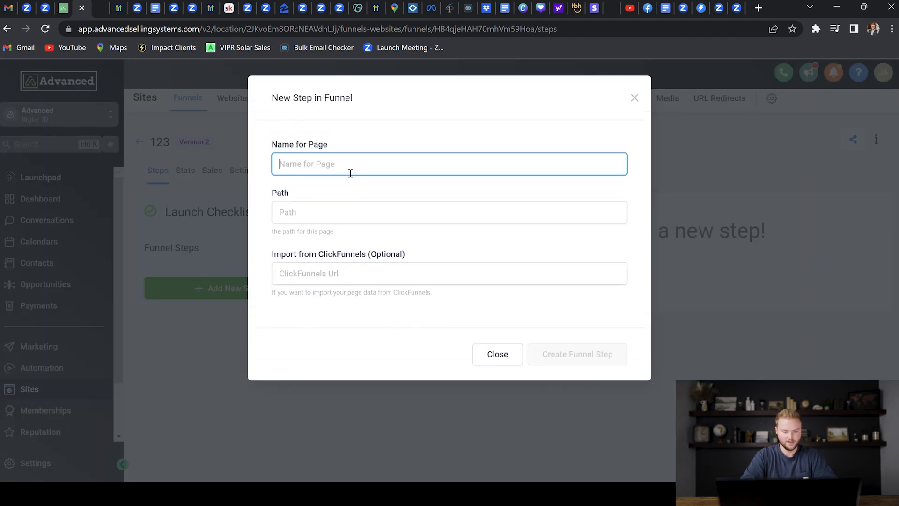
text(example)
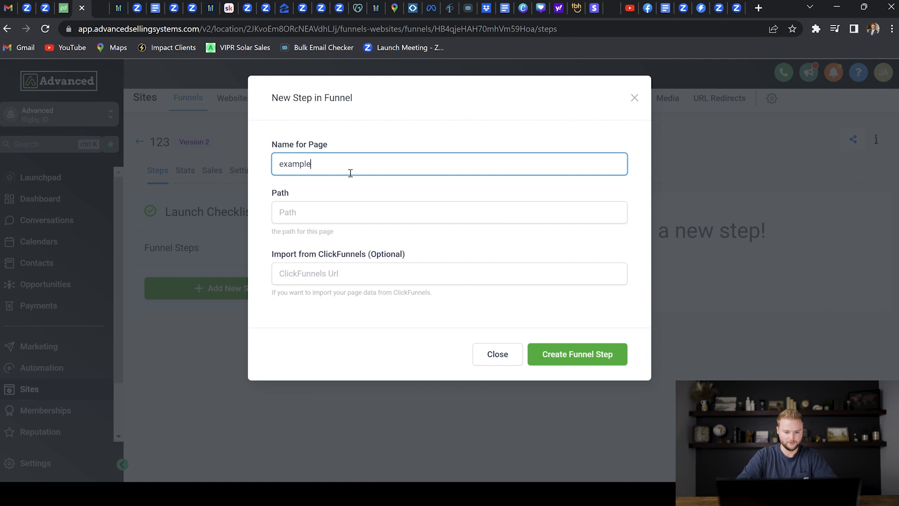
click(308, 209)
text(/ne)
key(BackSpace)
key(BackSpace)
text(exp)
text(mple)
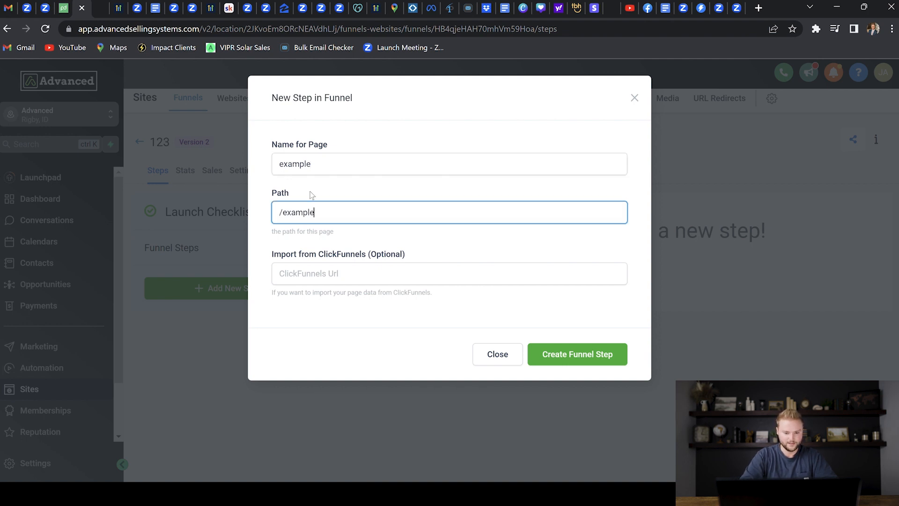
click(604, 354)
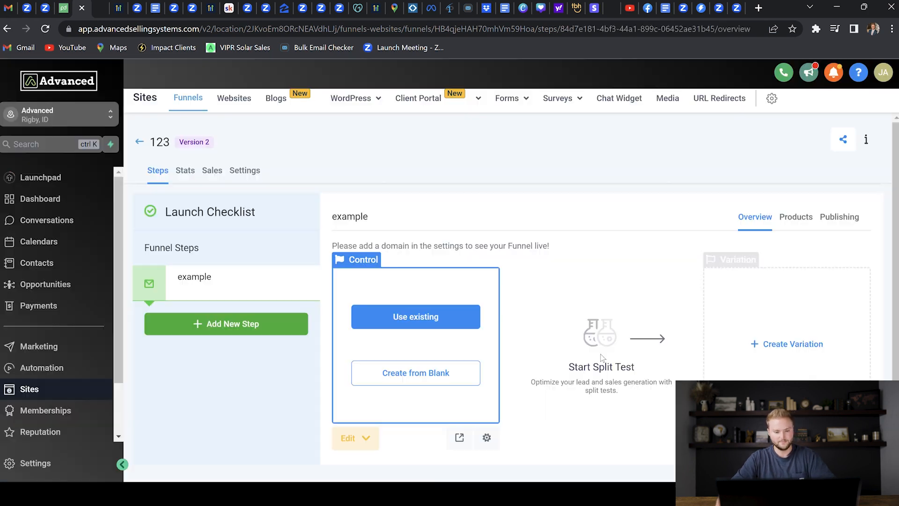
Open the example page in the page builder and add a Full Width section
click(373, 437)
click(382, 378)
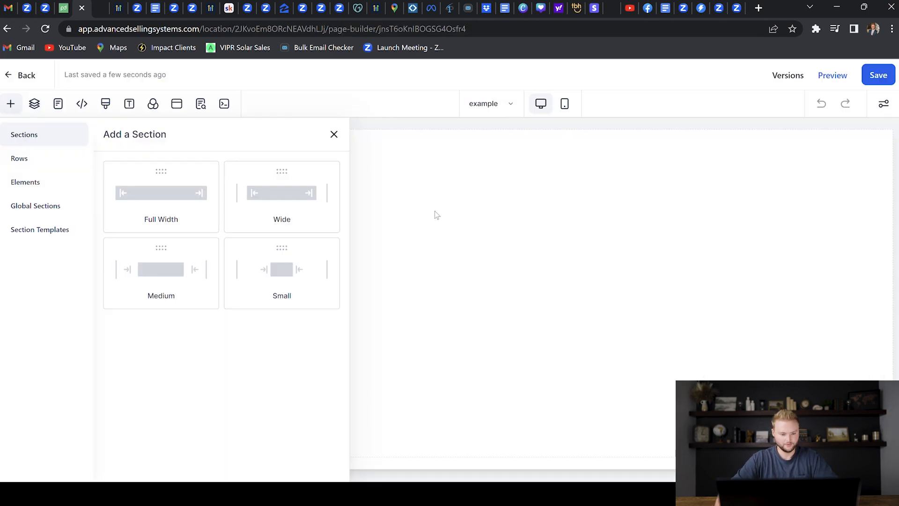
drag(162, 193, 449, 169)
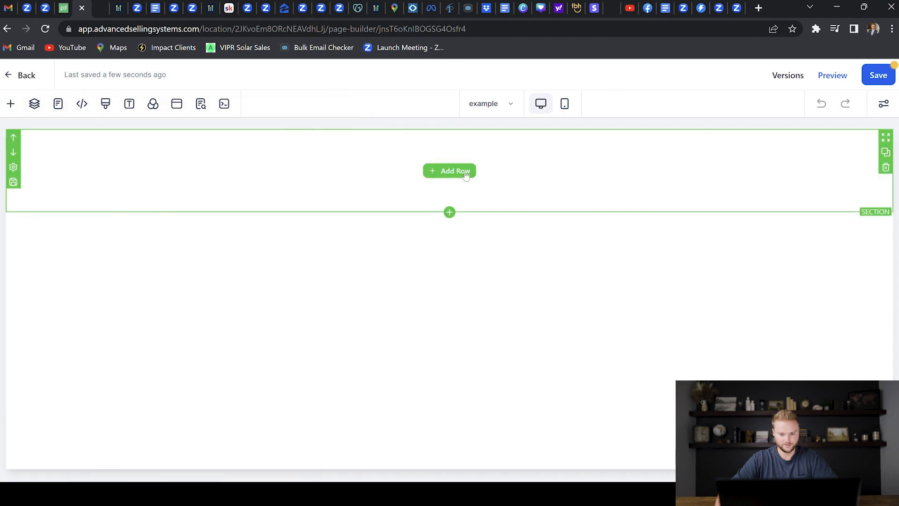
Add a one-column row to the new section and place a headline element in it
click(463, 176)
drag(165, 175, 433, 187)
click(435, 187)
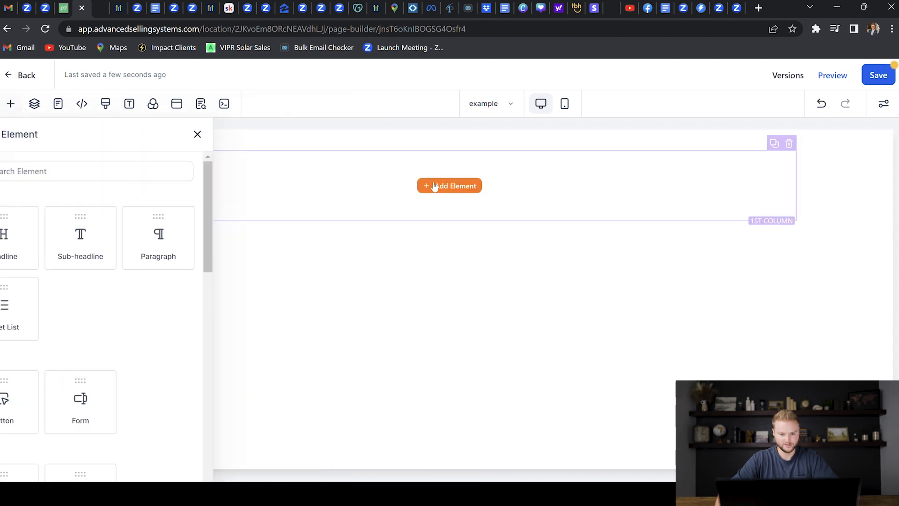
click(150, 250)
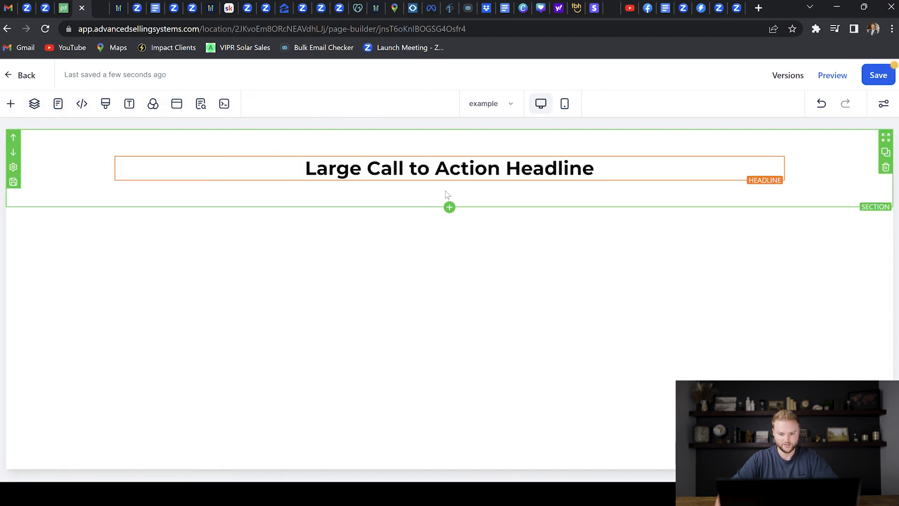
Request Content AI variations for the headline text with the description "write me a catchy headline"
click(464, 177)
double_click(467, 174)
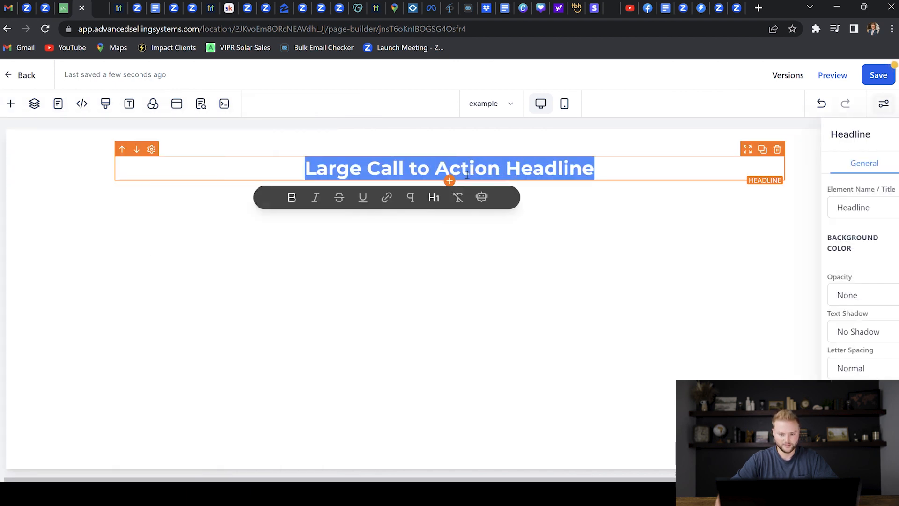
click(482, 197)
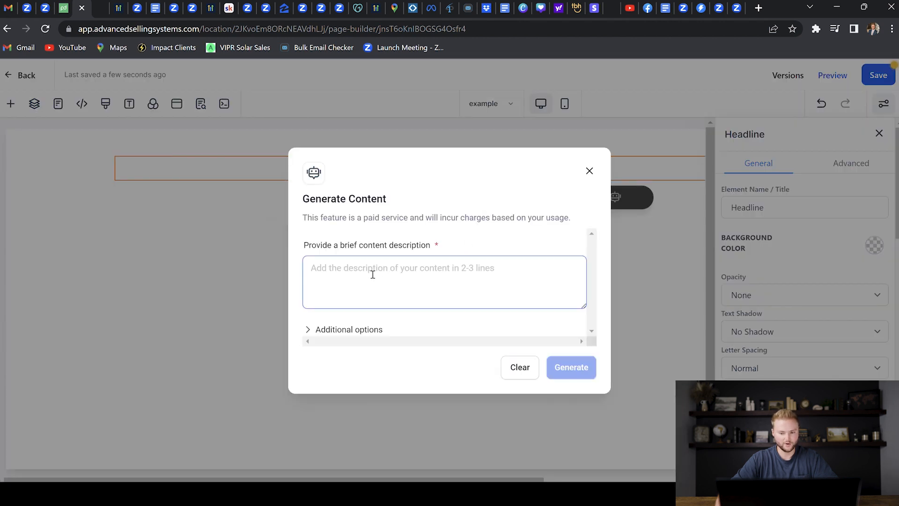
text(writ)
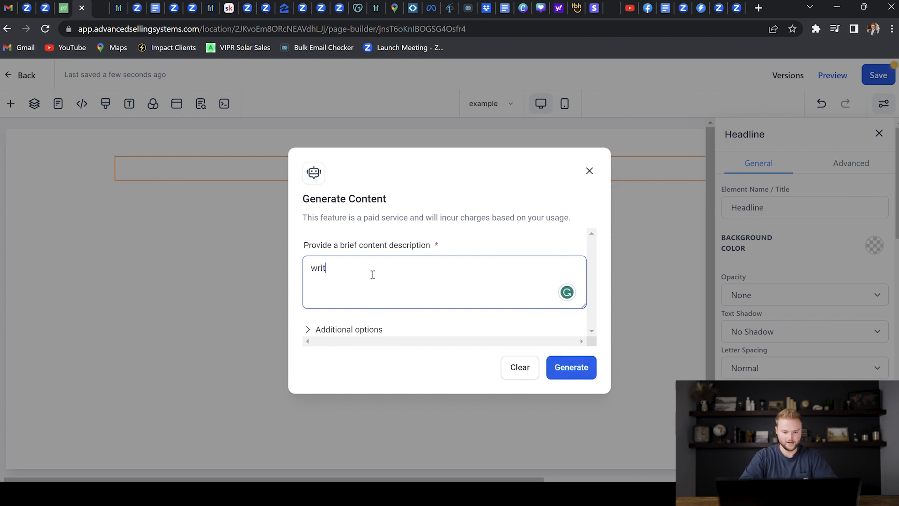
text(e me a catchy headline)
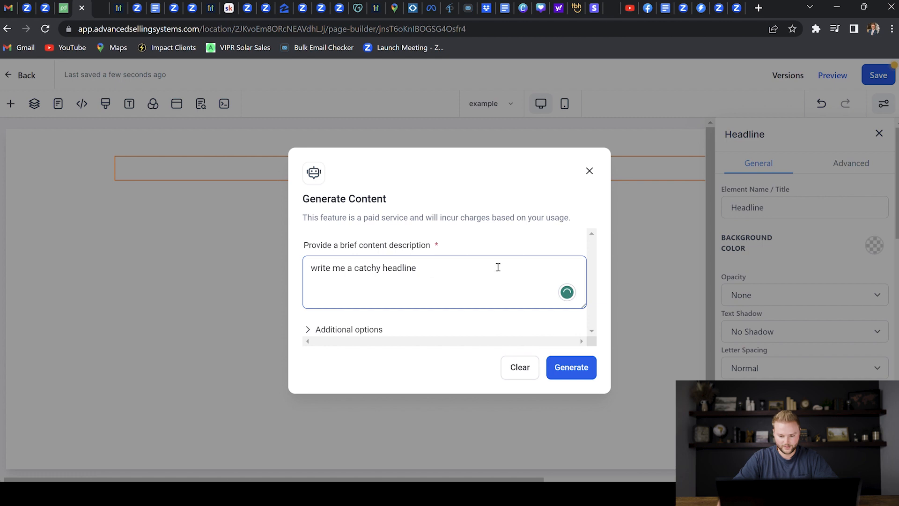
click(574, 369)
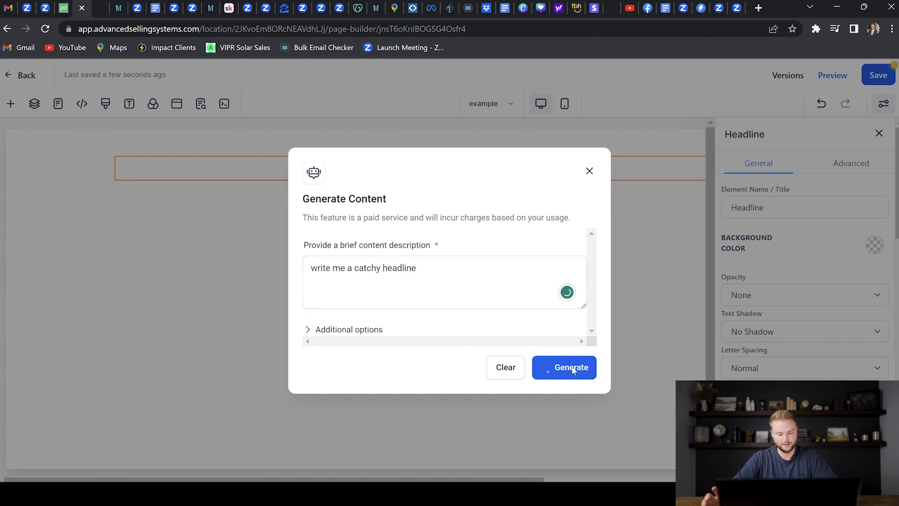
Review the generated headline variations and copy content variation 1
scroll(187, 206, down, 4)
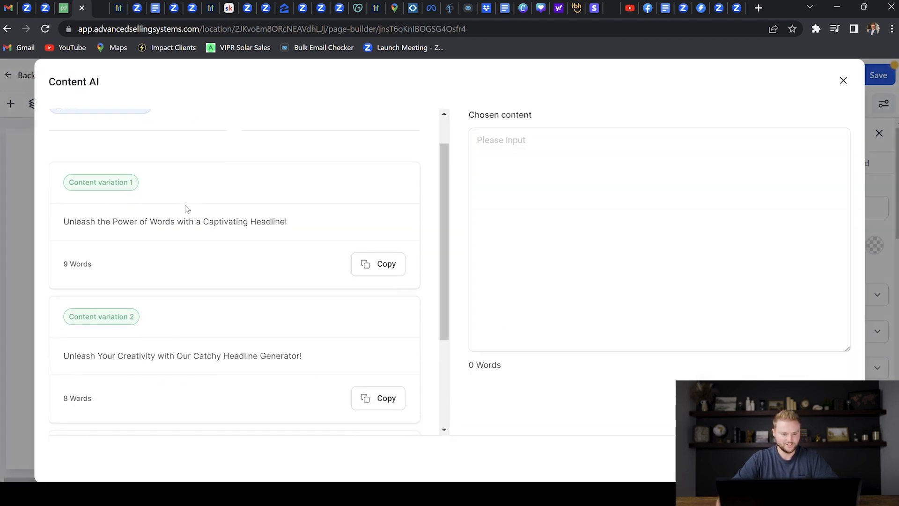
scroll(206, 210, up, 3)
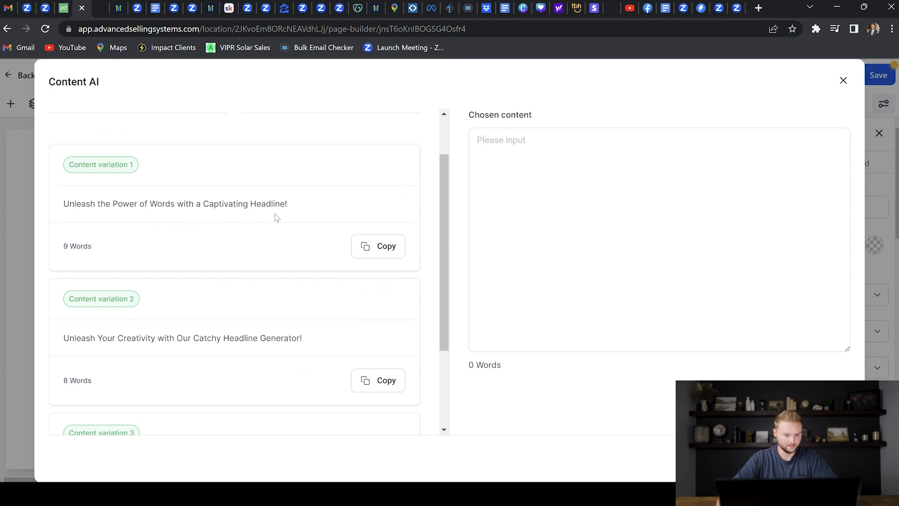
scroll(276, 215, down, 1)
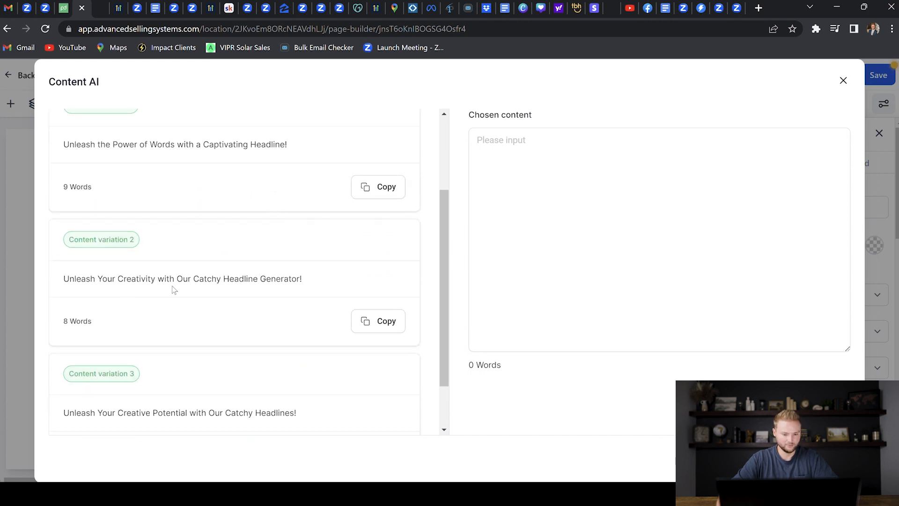
scroll(280, 290, down, 1)
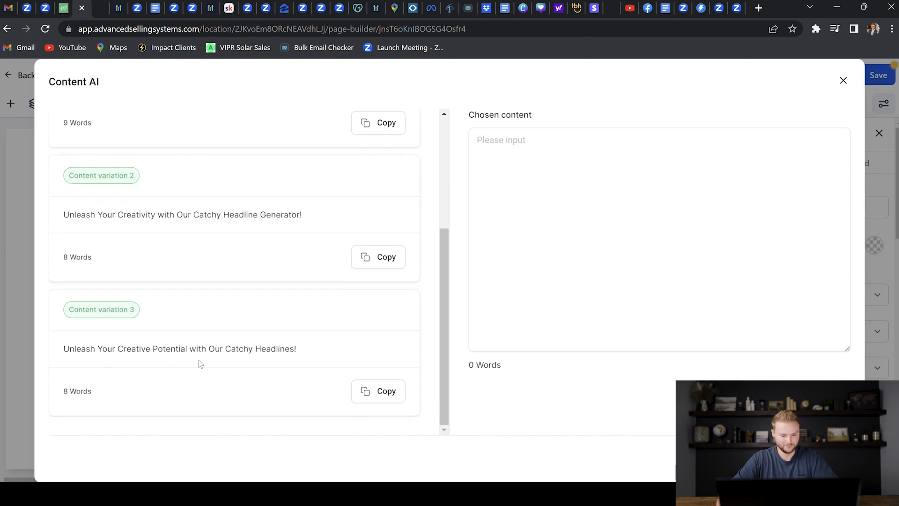
scroll(313, 363, up, 3)
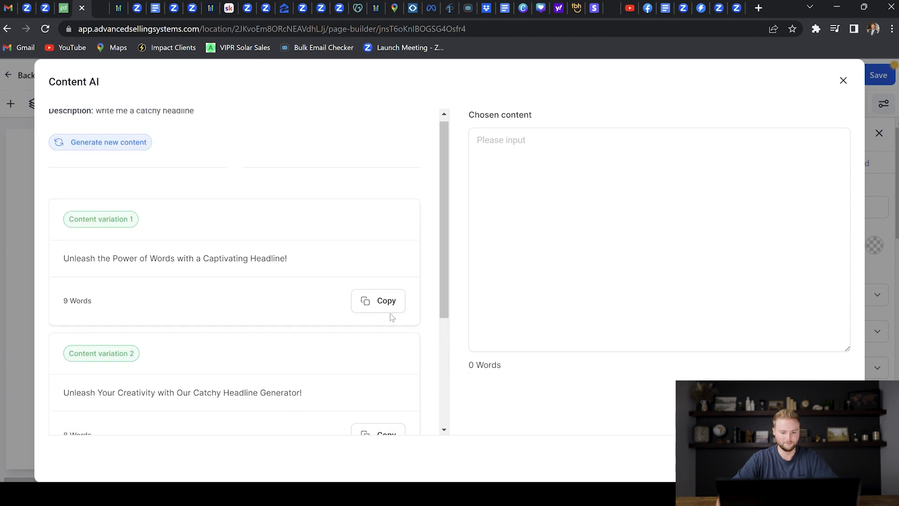
click(383, 307)
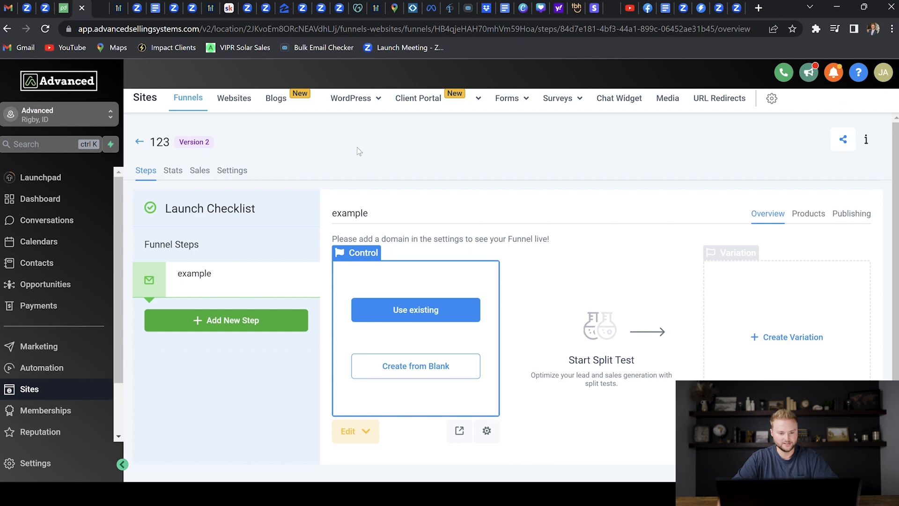
Open the Home page of the Authentic Dining Restaurant website in the page builder
click(241, 100)
click(262, 271)
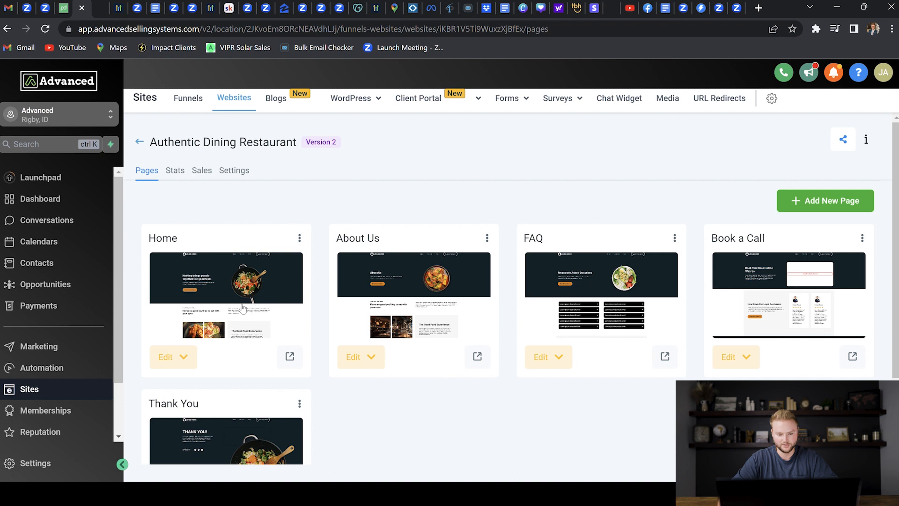
click(240, 308)
Clear the lorem ipsum paragraph beside the "Flavor so good" heading and open the Content AI request form for it
scroll(420, 240, down, 5)
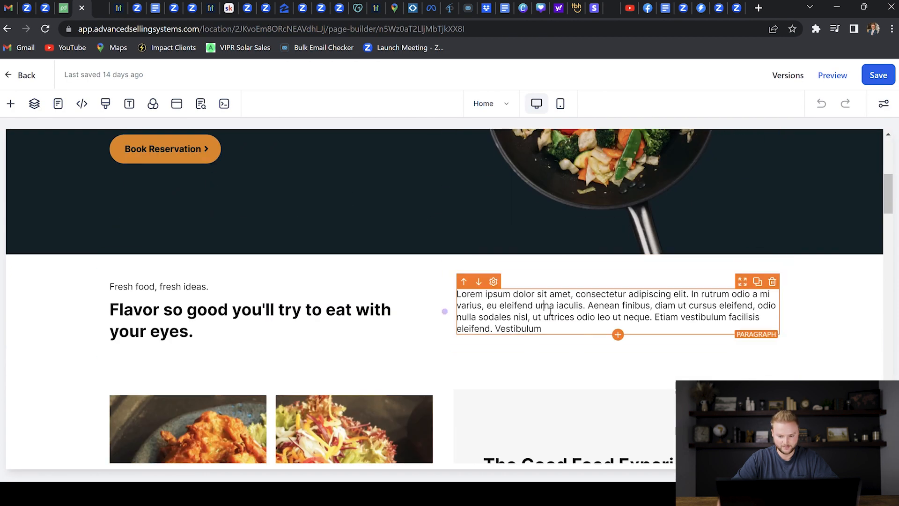
triple_click(551, 310)
key(BackSpace)
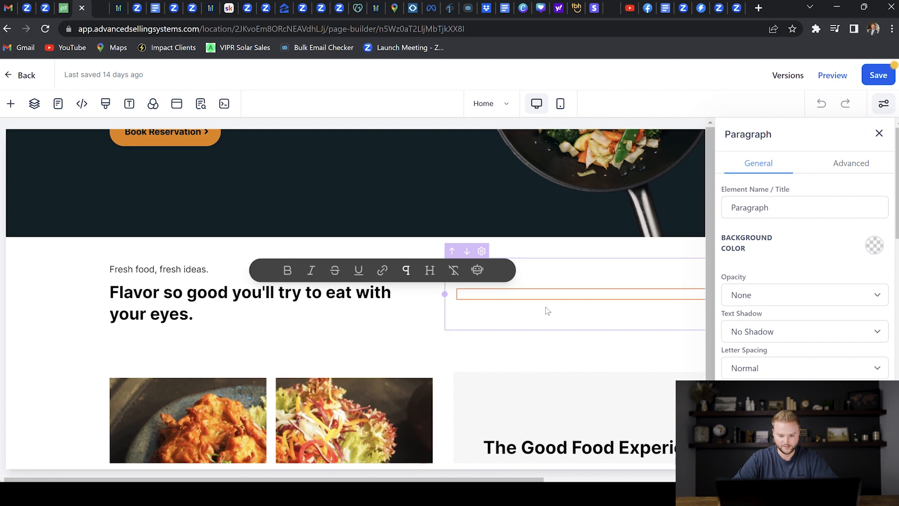
click(477, 269)
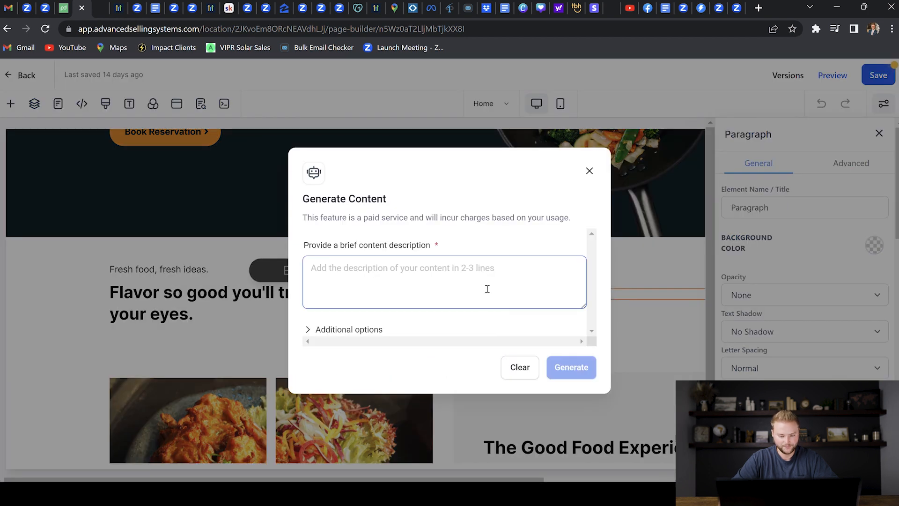
click(342, 278)
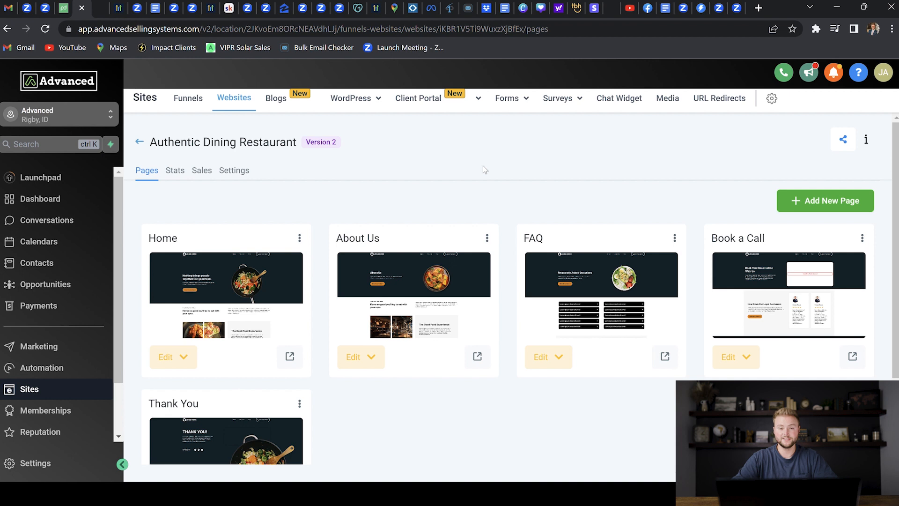
Open the Conversation AI settings and set the preference to Suggestive
click(63, 462)
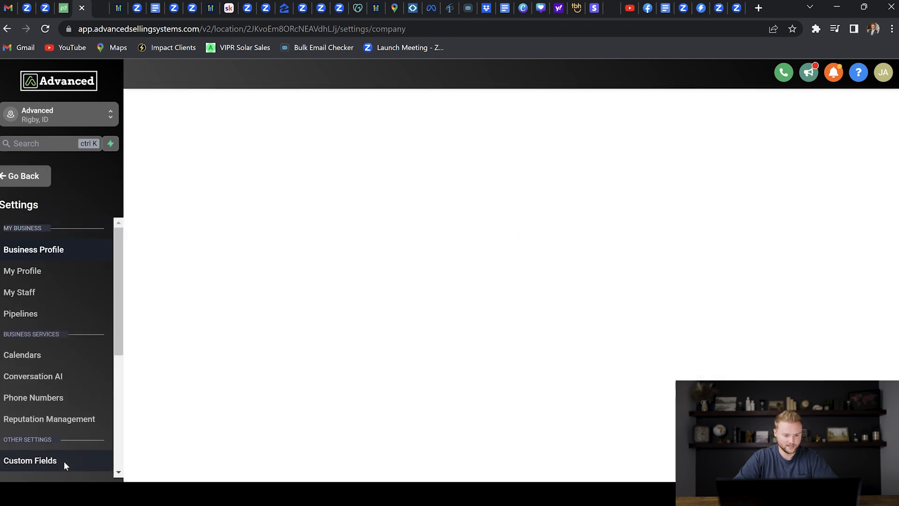
click(45, 382)
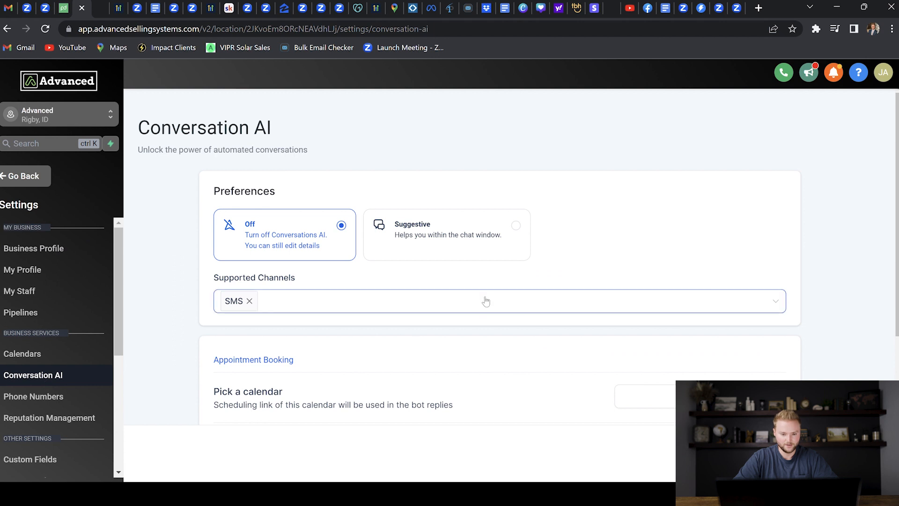
click(448, 228)
Add Facebook and Instagram to the supported channels and remove both again
scroll(307, 149, down, 3)
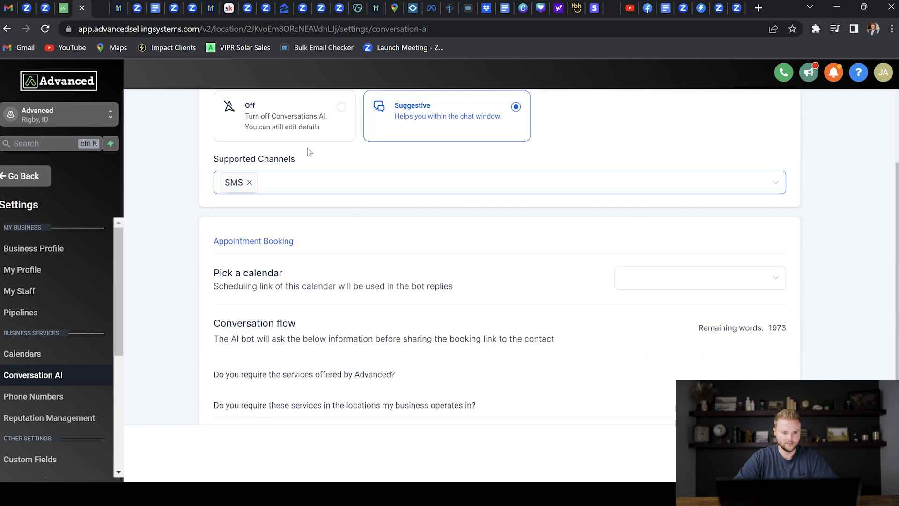
click(311, 183)
click(267, 229)
click(269, 215)
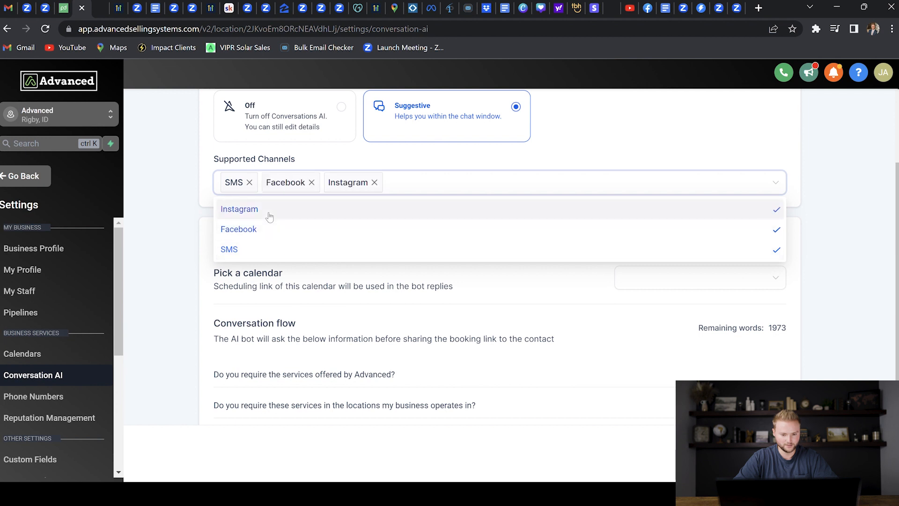
click(311, 182)
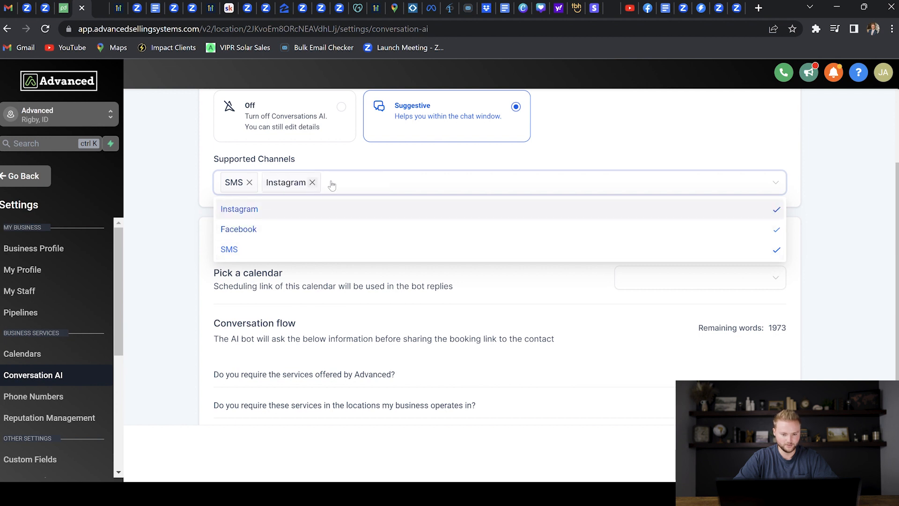
click(312, 182)
click(382, 155)
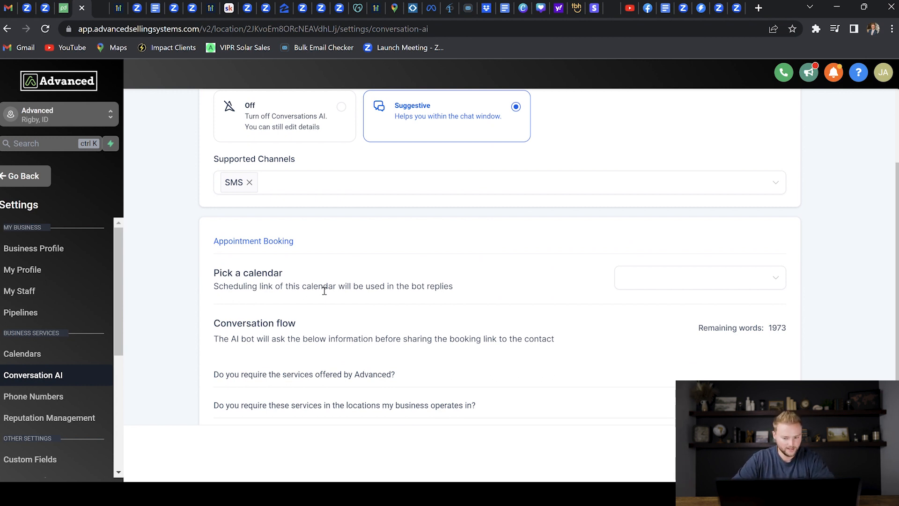
Set the appointment booking calendar to 1 Hour Zoom Calls and add a blank Q & A entry for the bot responses
click(683, 278)
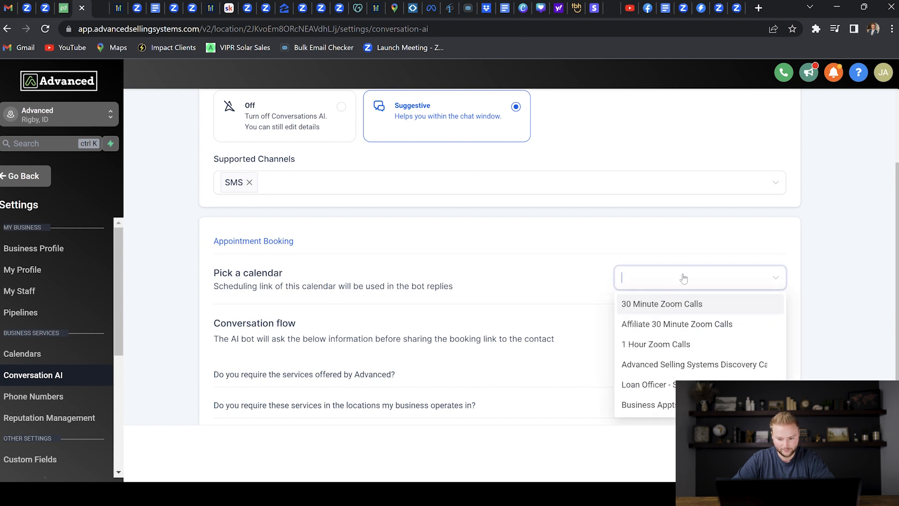
click(652, 350)
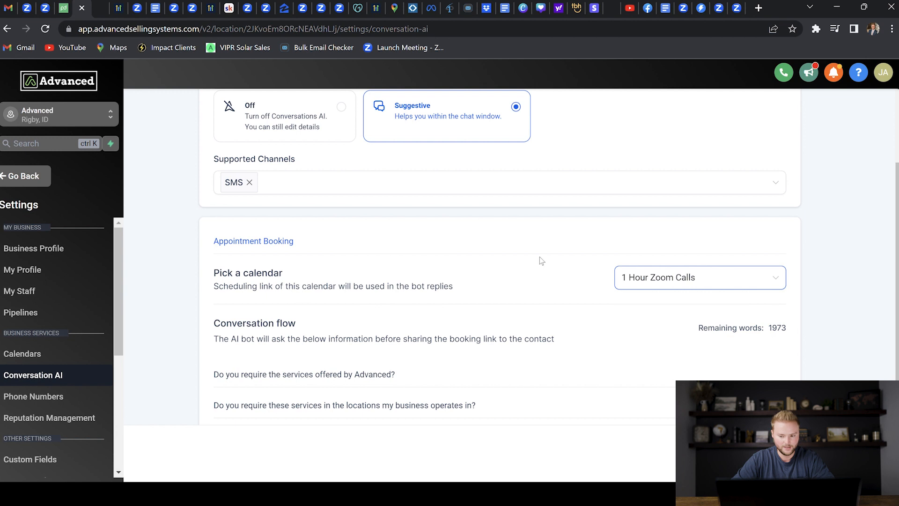
scroll(523, 268, down, 3)
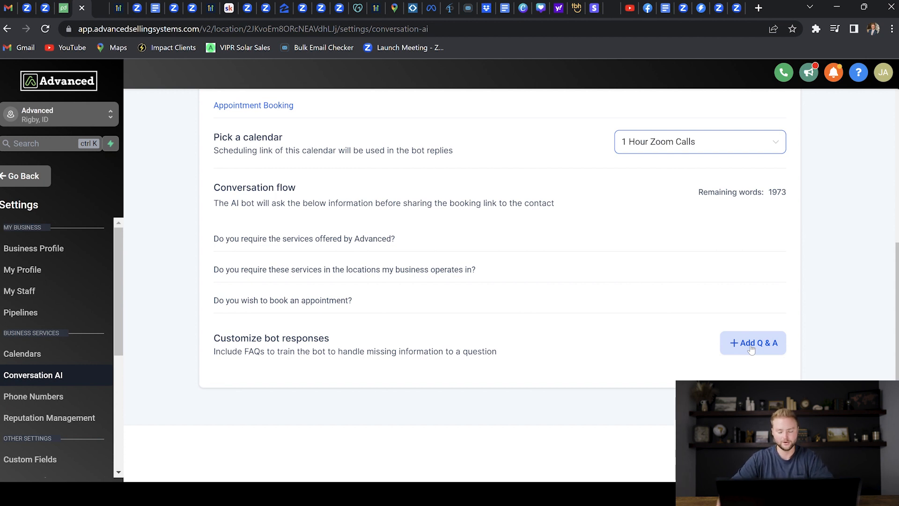
click(751, 349)
scroll(558, 299, down, 4)
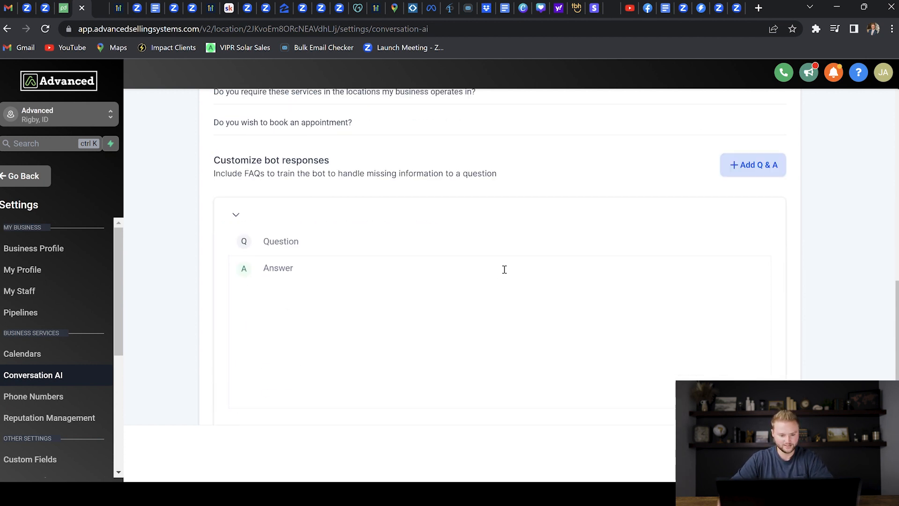
Examine the question and answer fields of the blank Q & A entry and the available supported channels
click(286, 246)
click(290, 276)
click(567, 239)
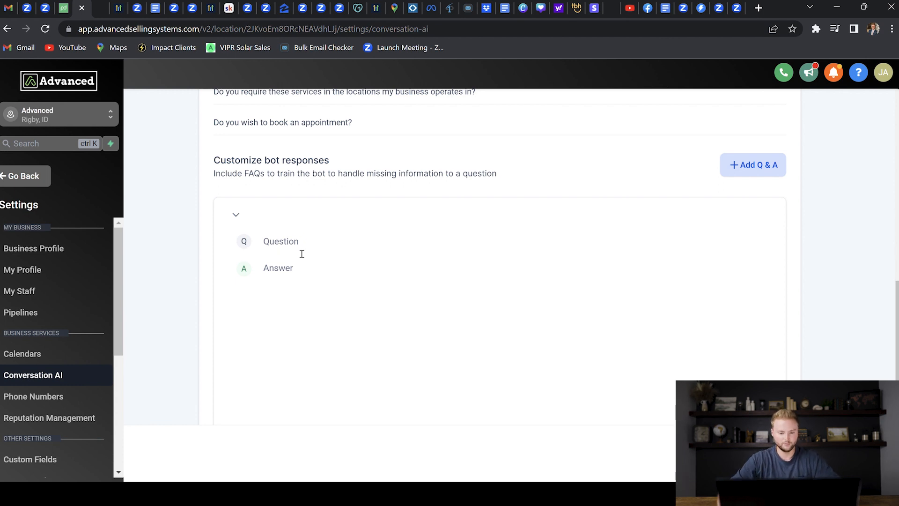
scroll(672, 217, down, 2)
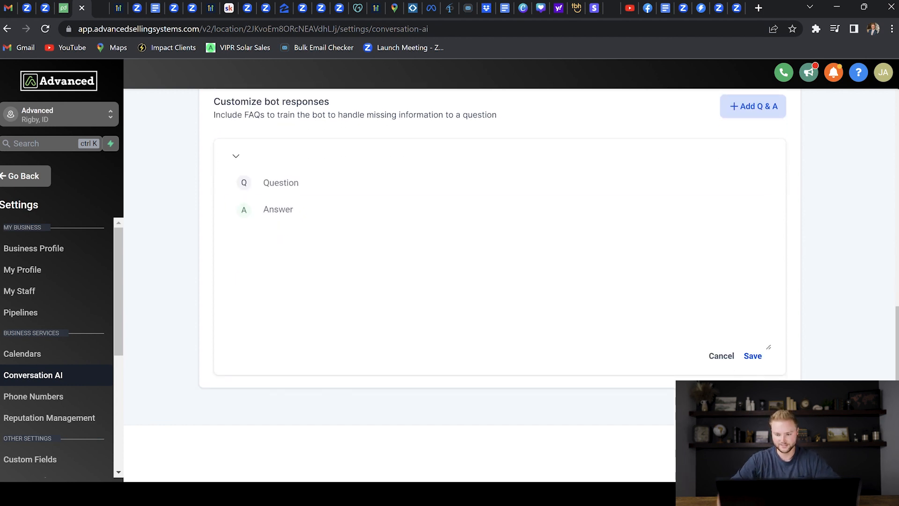
scroll(534, 313, up, 10)
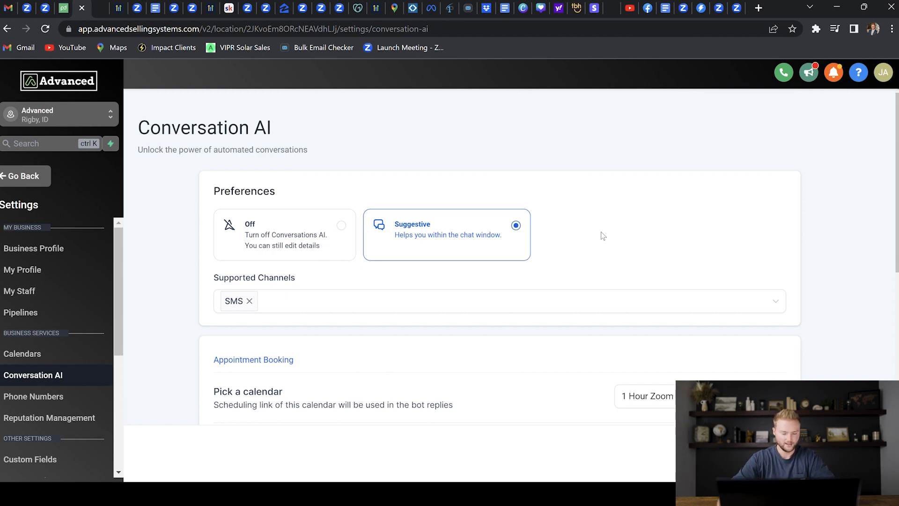
click(378, 306)
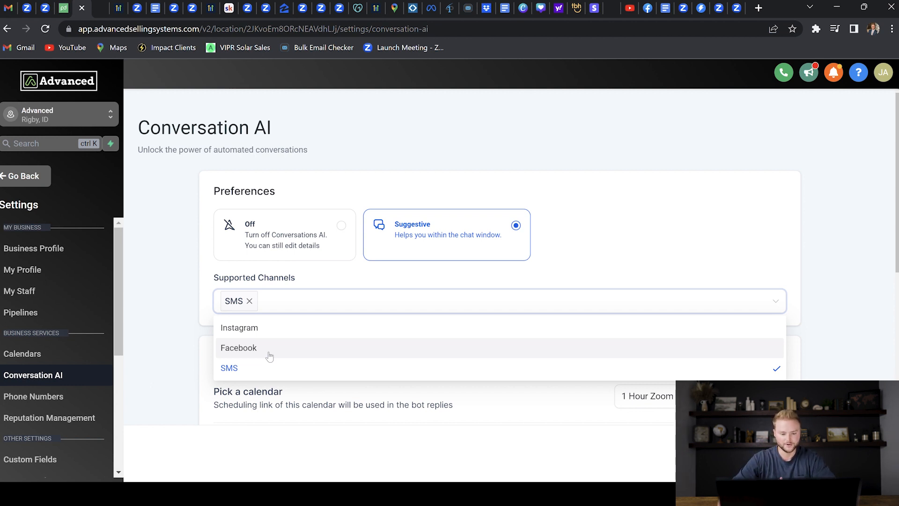
click(563, 199)
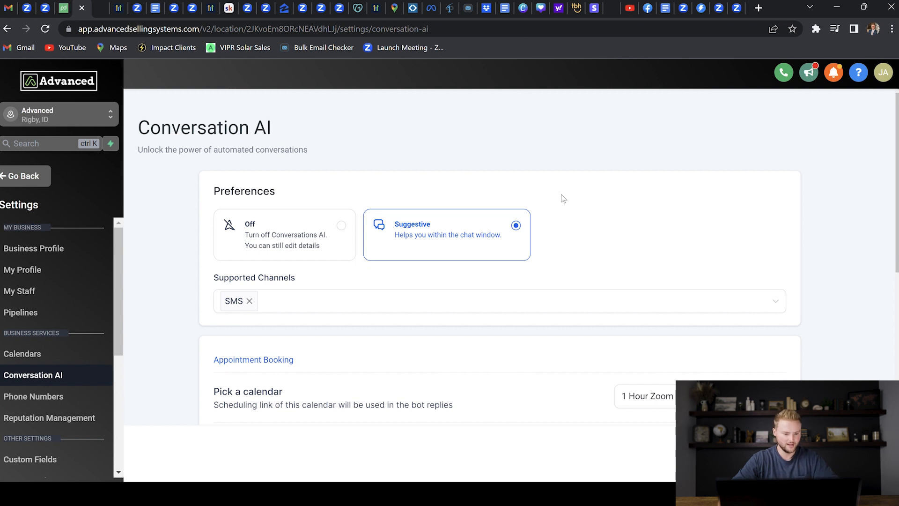
Leave the settings and open the "Chat GPT" workflow from the automations
click(12, 177)
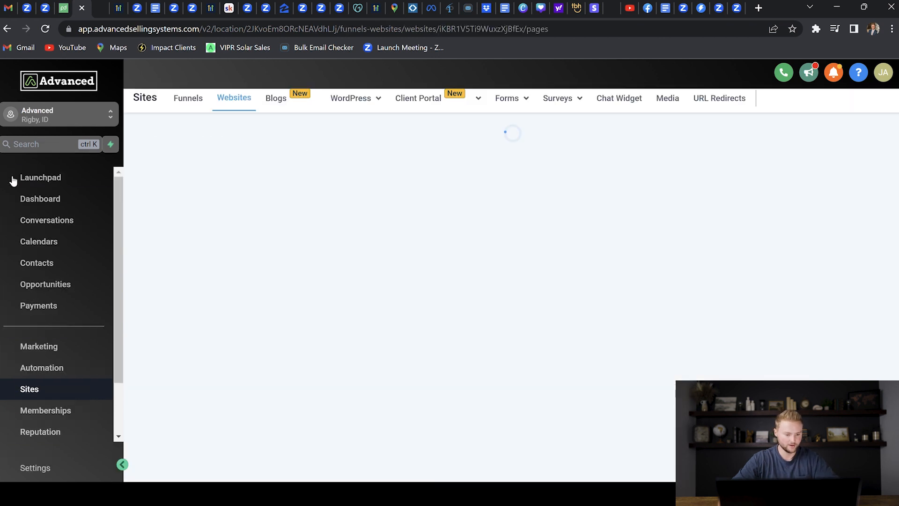
click(39, 368)
scroll(269, 274, down, 5)
click(186, 370)
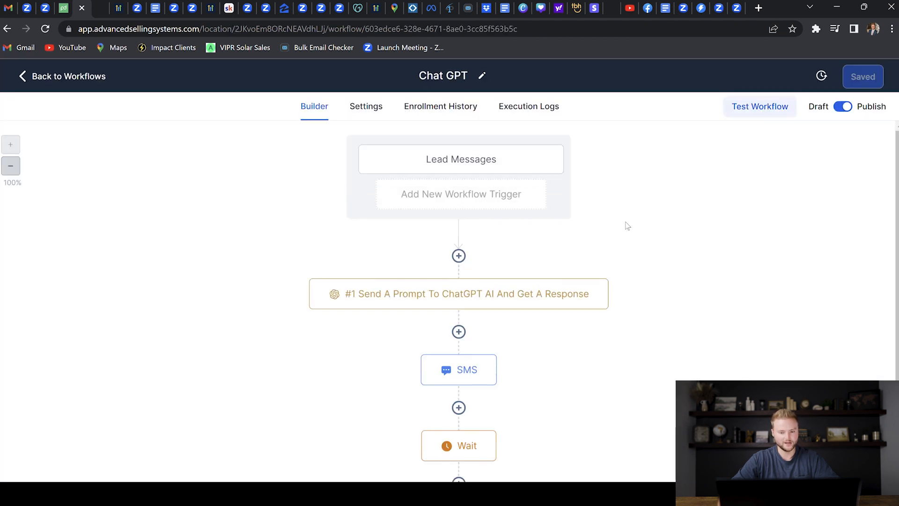
Look up the ChatGPT action under Workflow AI in the list of addable workflow actions and close the list
click(459, 256)
scroll(723, 291, down, 3)
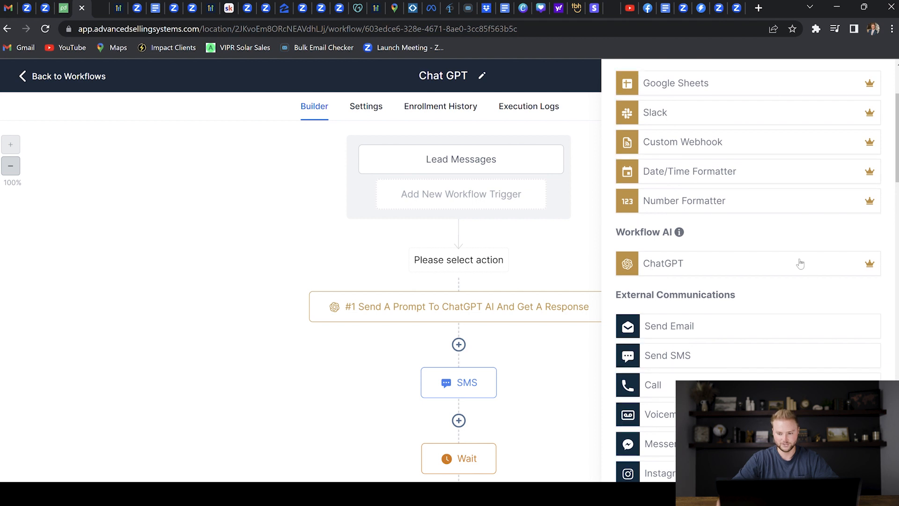
scroll(815, 196, up, 3)
click(873, 83)
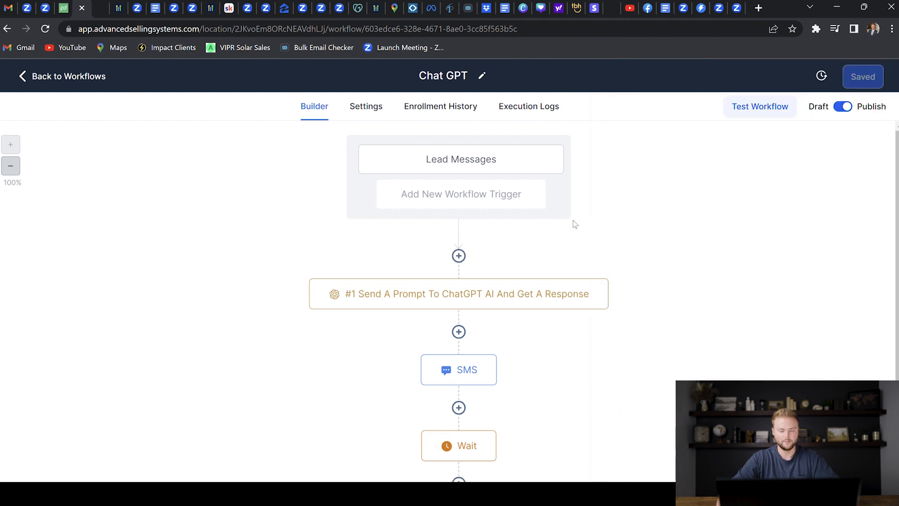
Remove the "callre" tag filter from the Lead Messages trigger and add a new Has Tag filter in its place
click(448, 169)
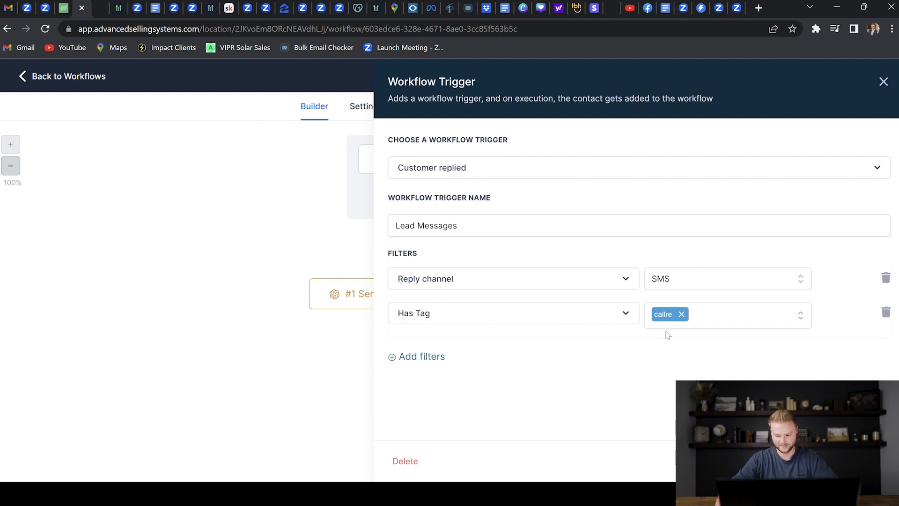
click(885, 313)
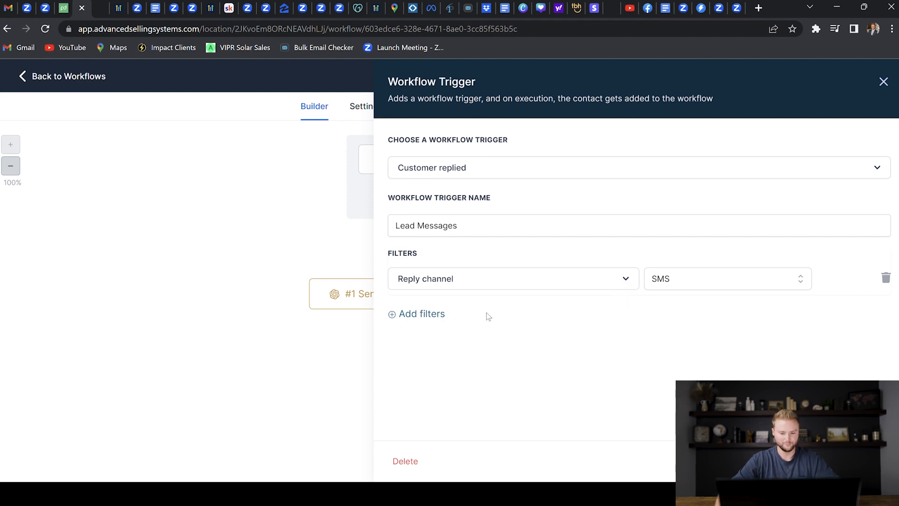
click(438, 314)
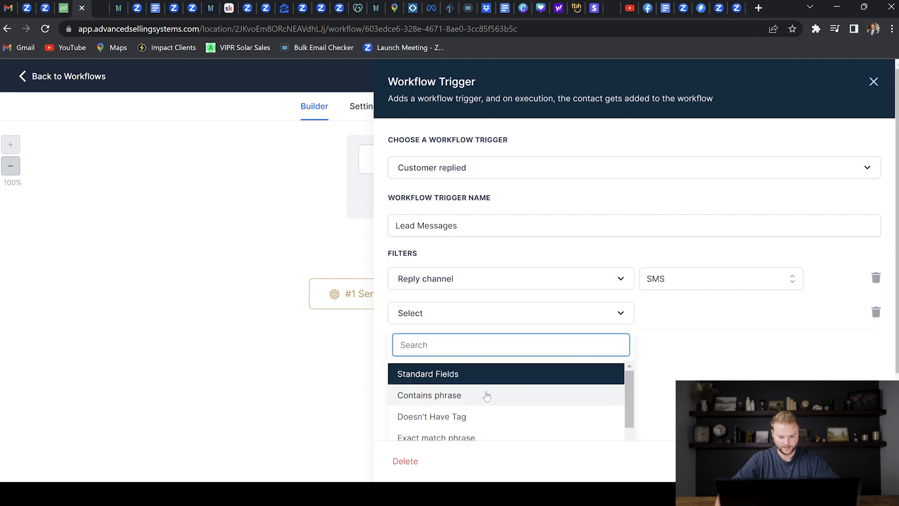
scroll(474, 398, down, 1)
scroll(474, 396, down, 2)
scroll(474, 395, up, 2)
click(431, 399)
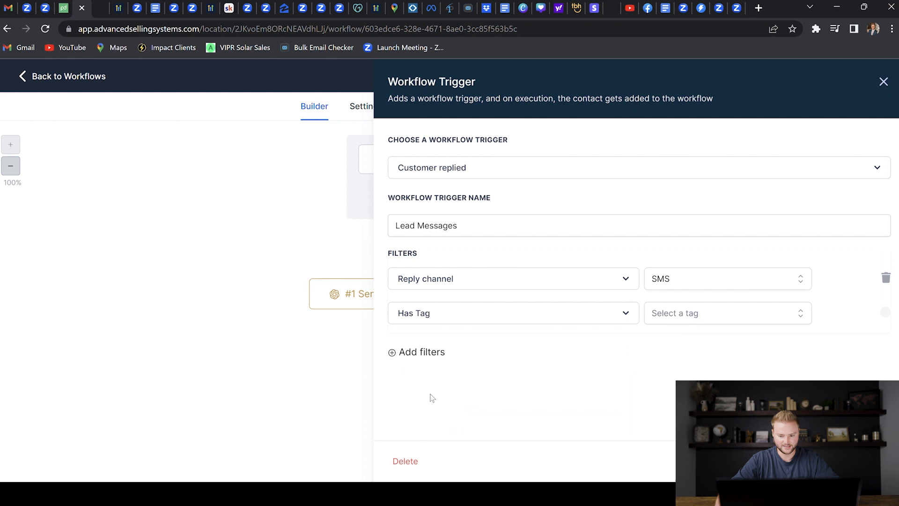
Set the new Has Tag filter of the Lead Messages trigger to the tag "ftp" and save the trigger
click(679, 313)
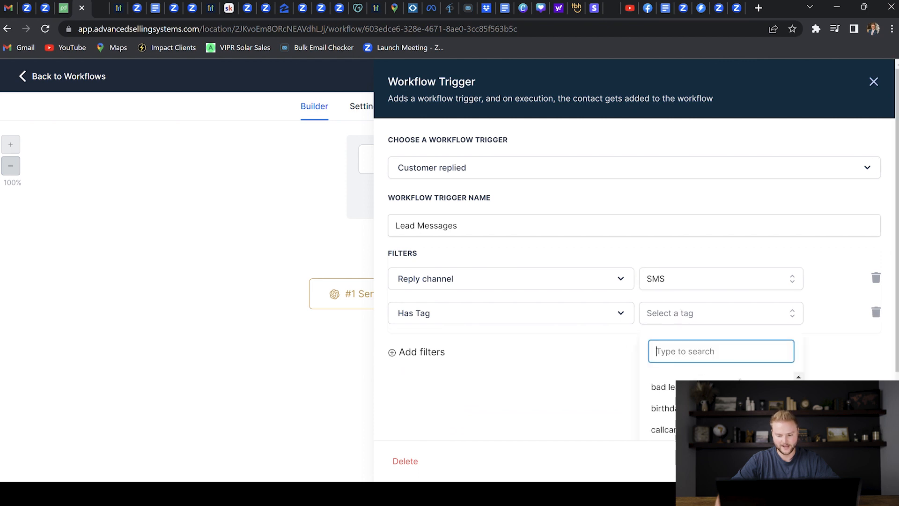
scroll(737, 380, down, 2)
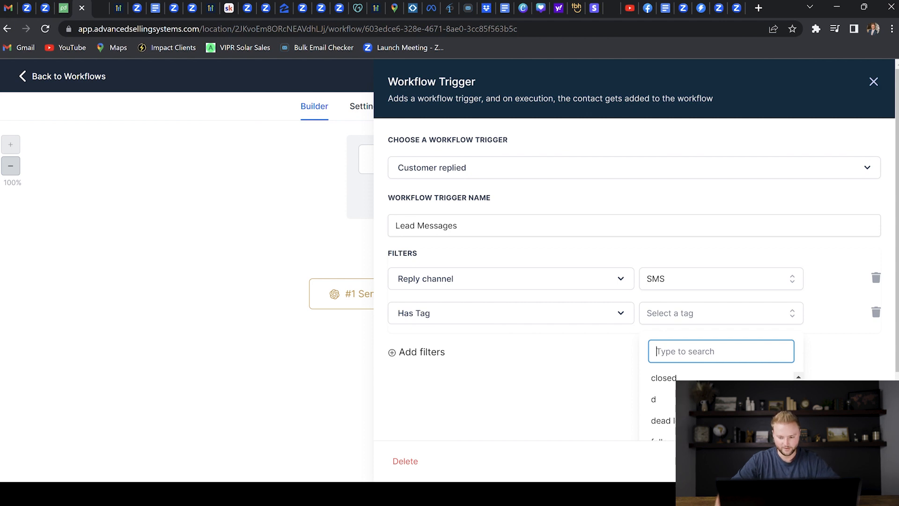
scroll(665, 403, down, 3)
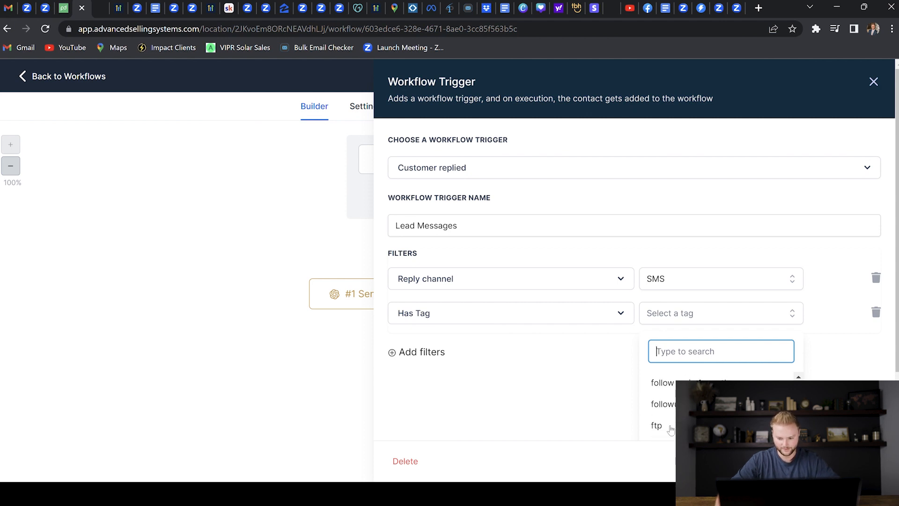
click(668, 430)
click(627, 371)
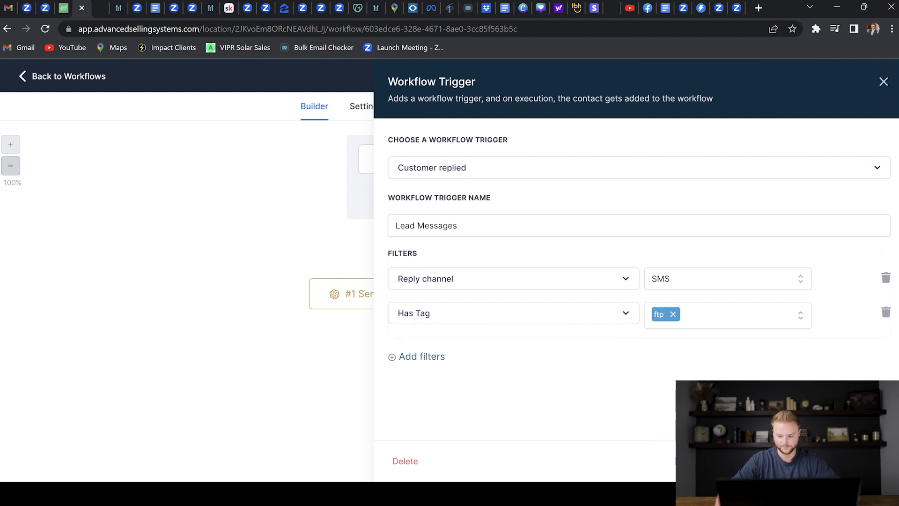
click(853, 461)
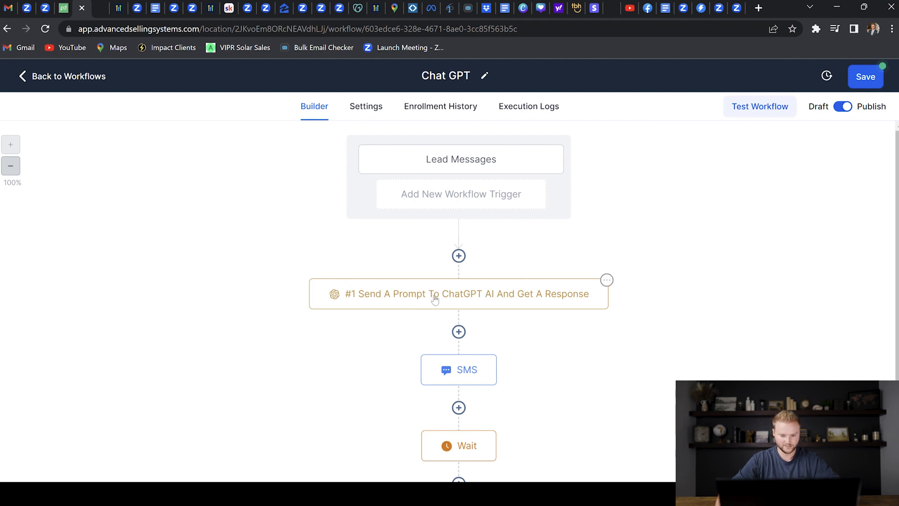
Review the ChatGPT action's prompt and look up its Response custom value for use in the SMS action's message
click(462, 301)
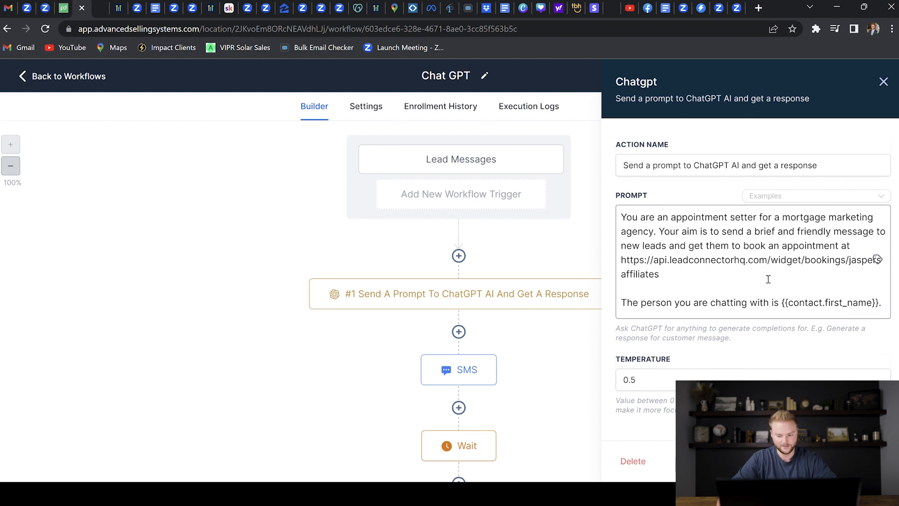
click(850, 461)
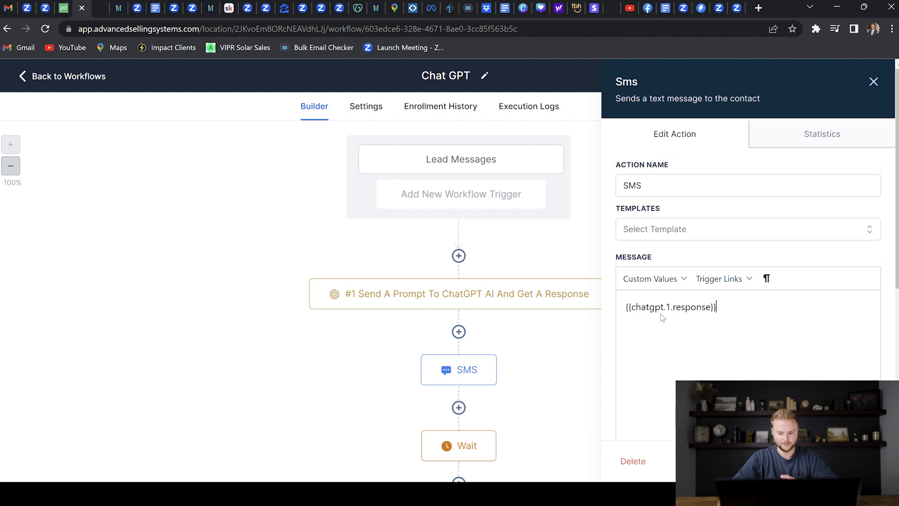
click(658, 280)
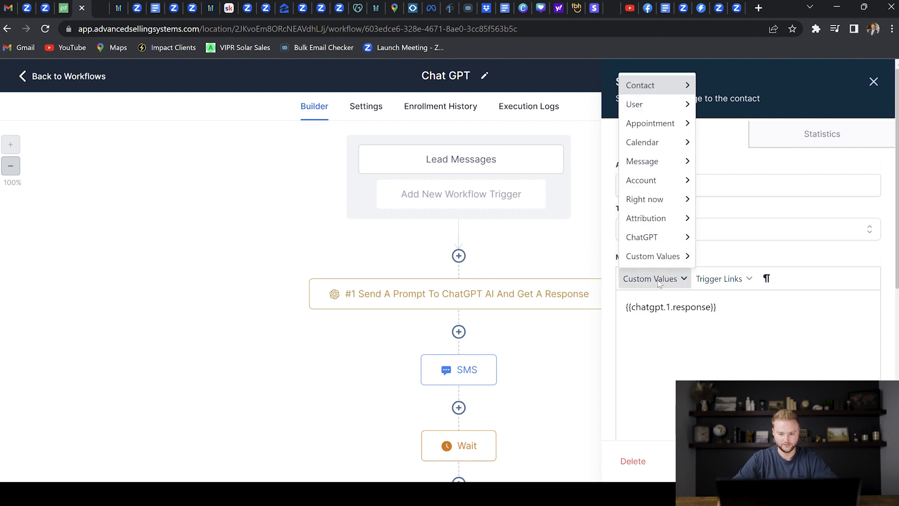
mouse_move(665, 241)
mouse_move(468, 235)
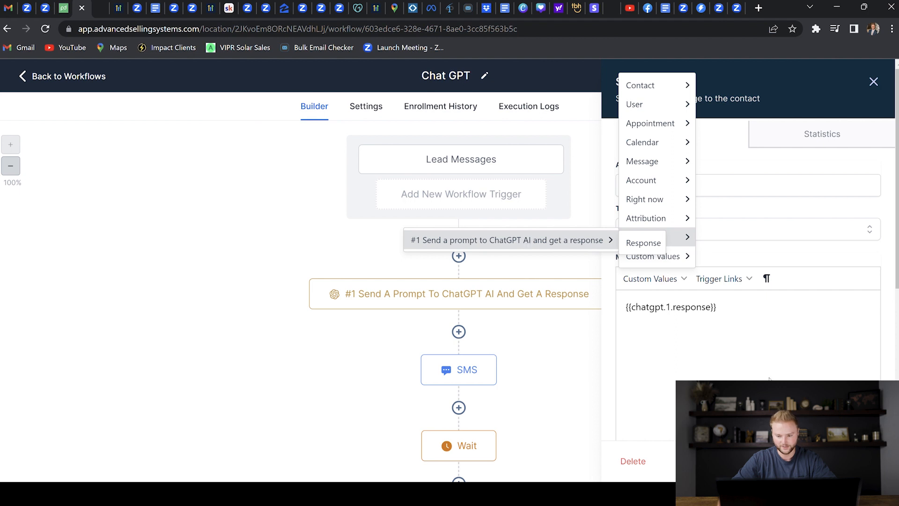
click(741, 323)
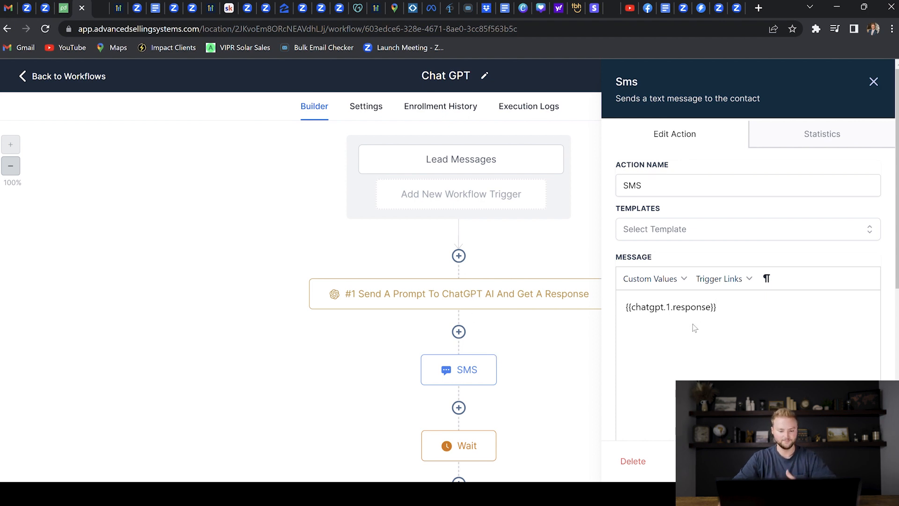
click(581, 363)
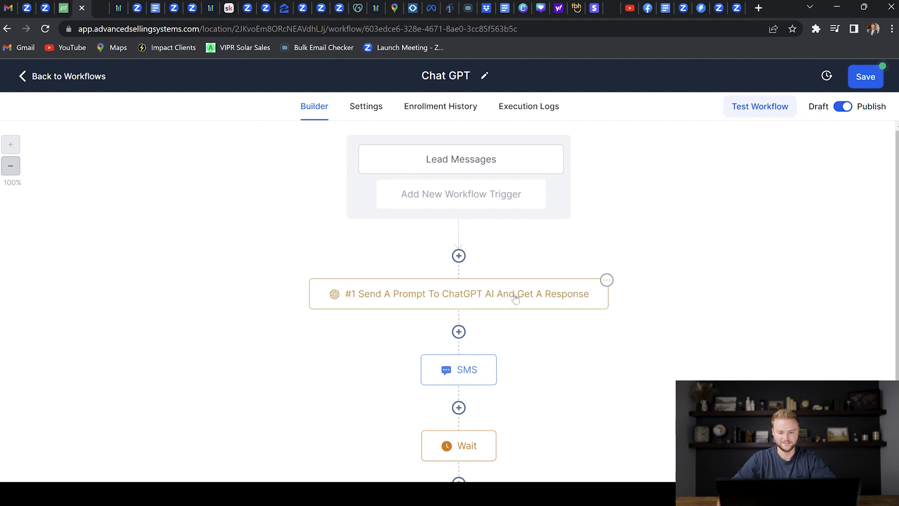
click(479, 295)
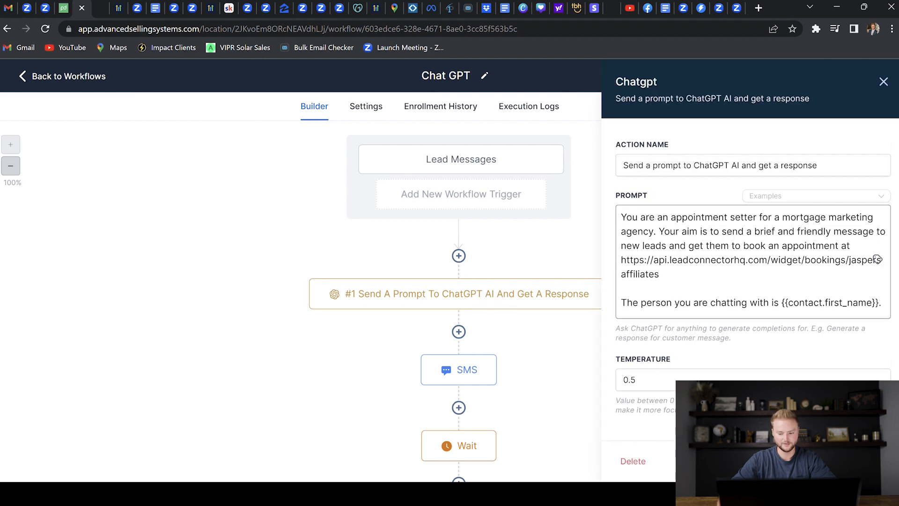
click(855, 461)
Delete the Wait action that follows the SMS action in the workflow
scroll(686, 282, down, 3)
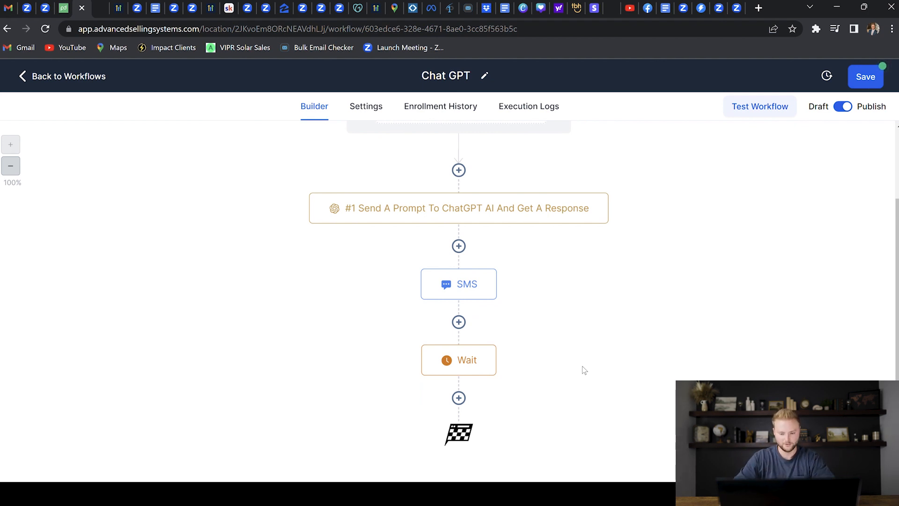
click(494, 346)
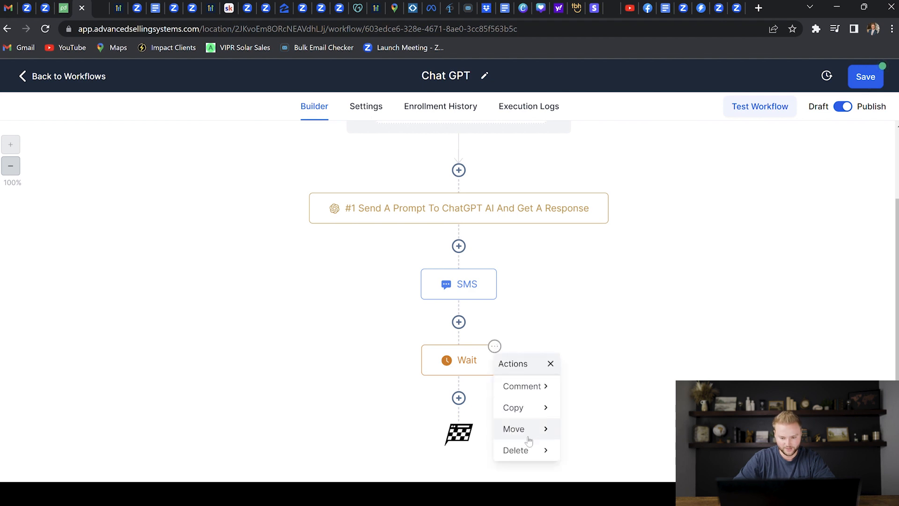
click(519, 449)
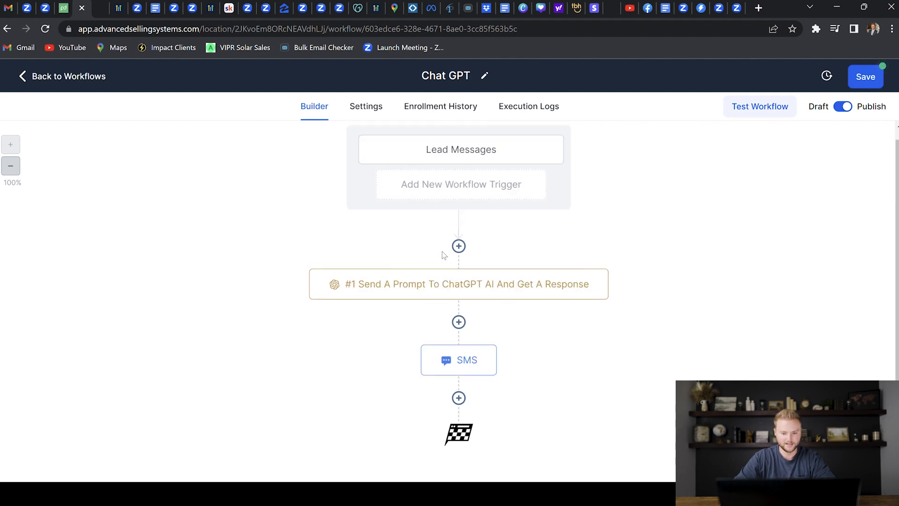
Check the re-entry option in the workflow settings, then return to the builder and open the ChatGPT action
click(368, 109)
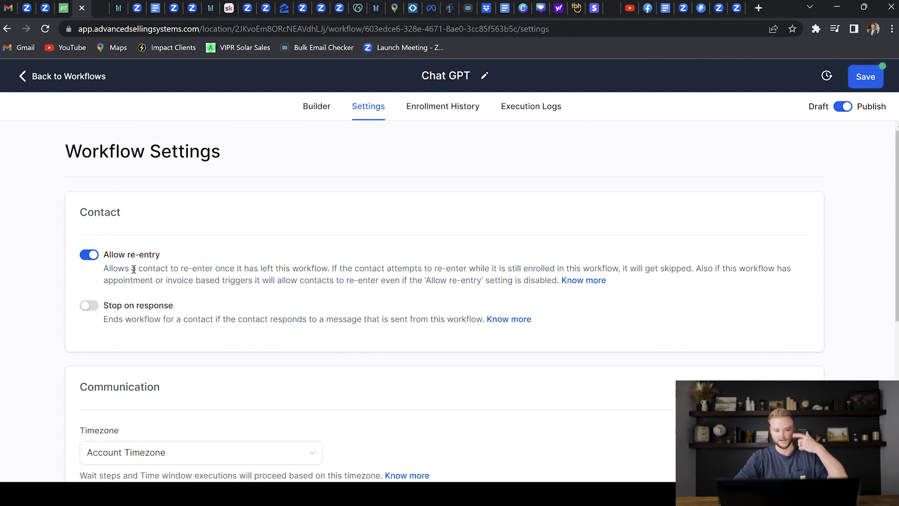
click(323, 114)
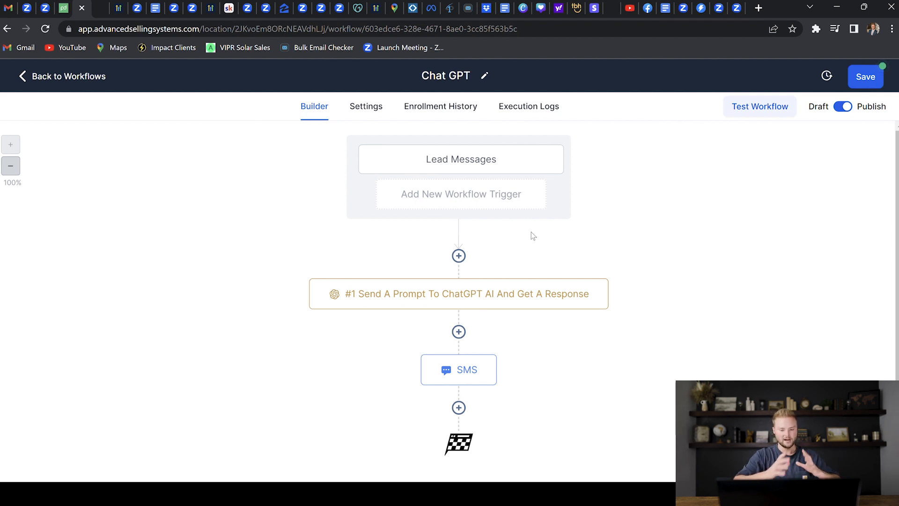
click(469, 302)
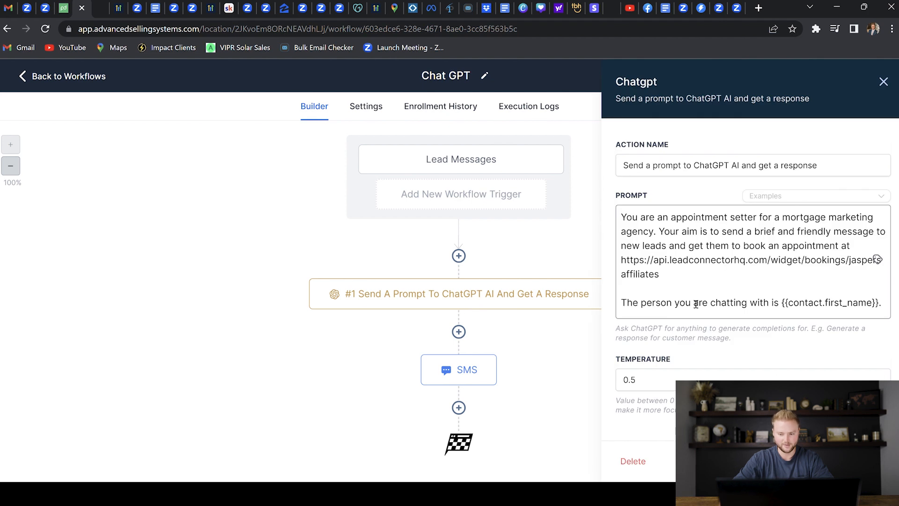